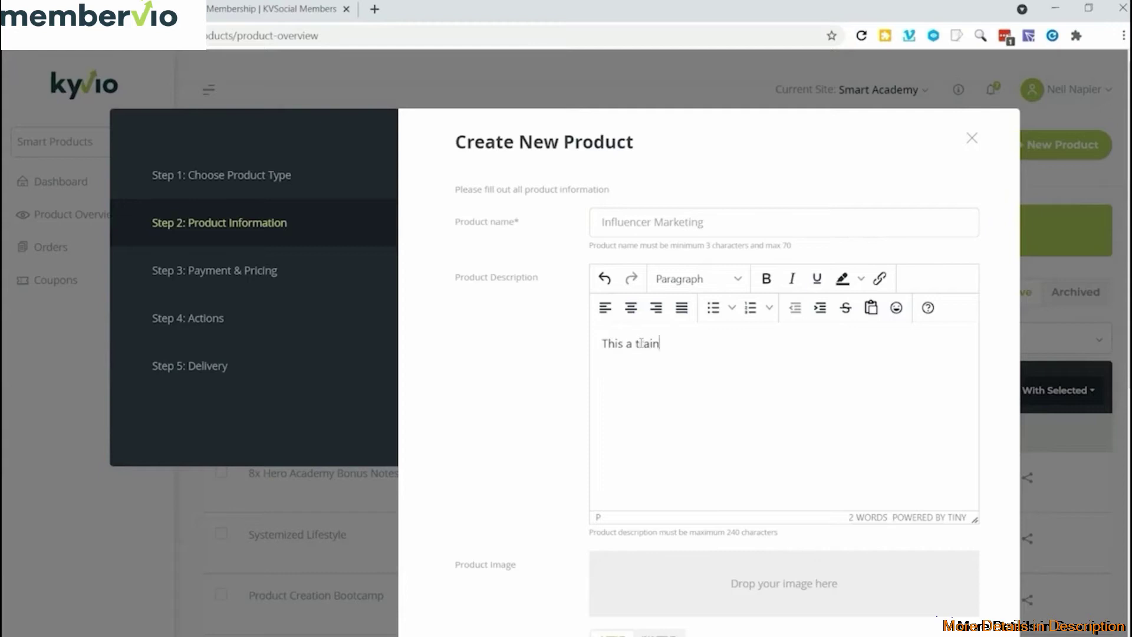
- Finish the product description, calling it a training on being an influencer in marketing
{"action": "key", "text": "BackSpace"}
{"action": "type", "text": "ng on being an influencer"}
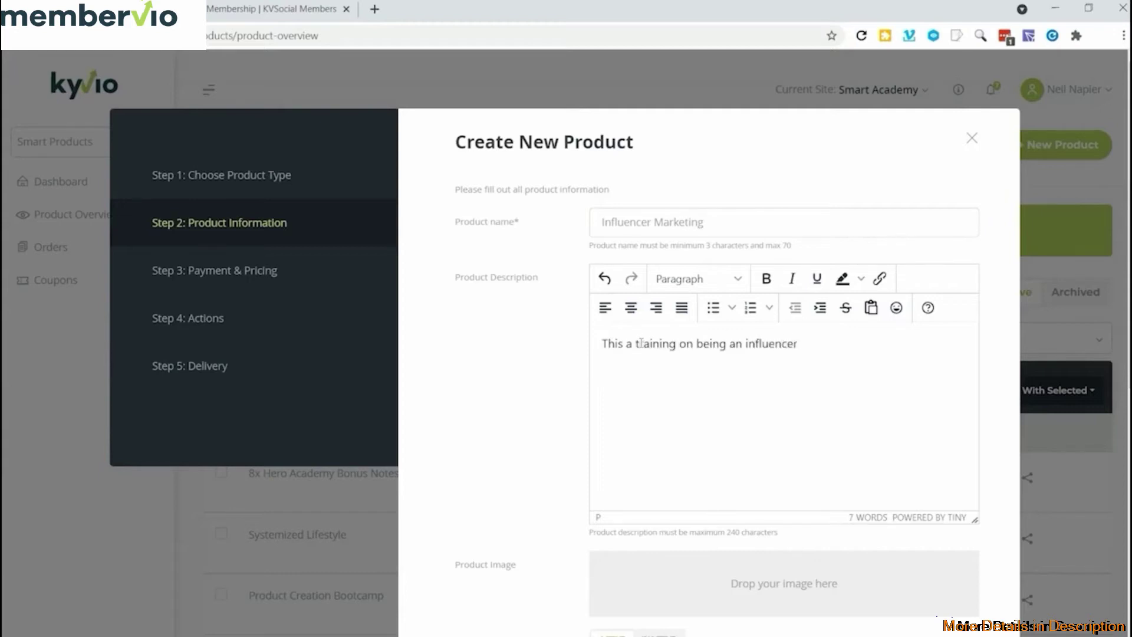
{"action": "type", "text": " in marketings"}
- Upload the Influencer Marketing School picture as the product image, cropping it slightly inward from both sides
{"action": "scroll", "coordinate": [765, 298], "scroll_direction": "down", "scroll_amount": 5}
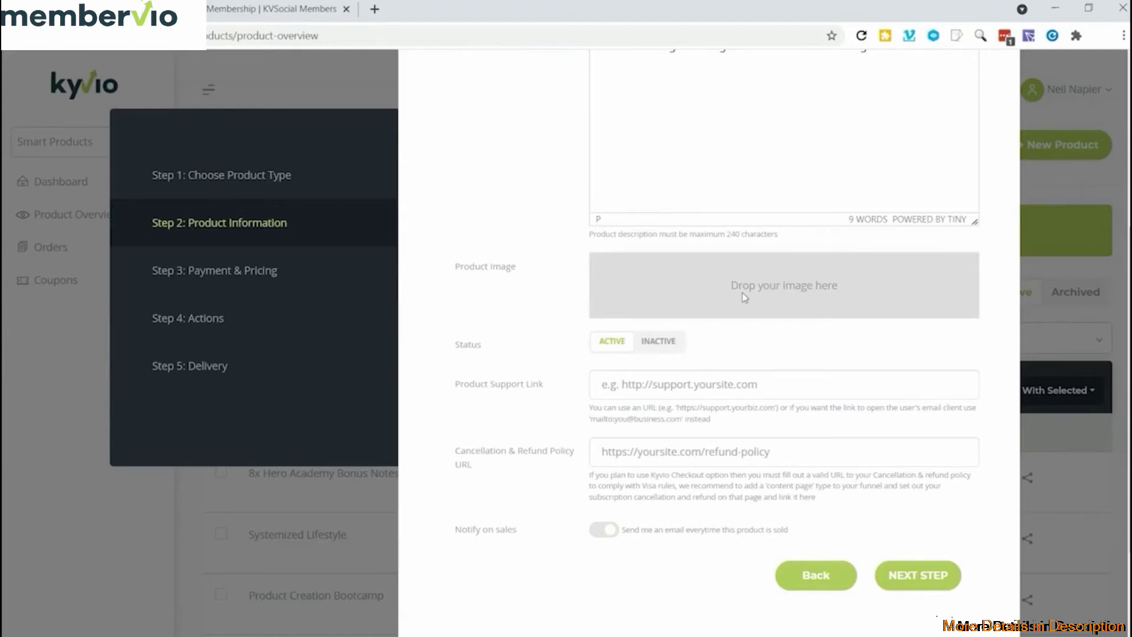
{"action": "left_click", "coordinate": [957, 299]}
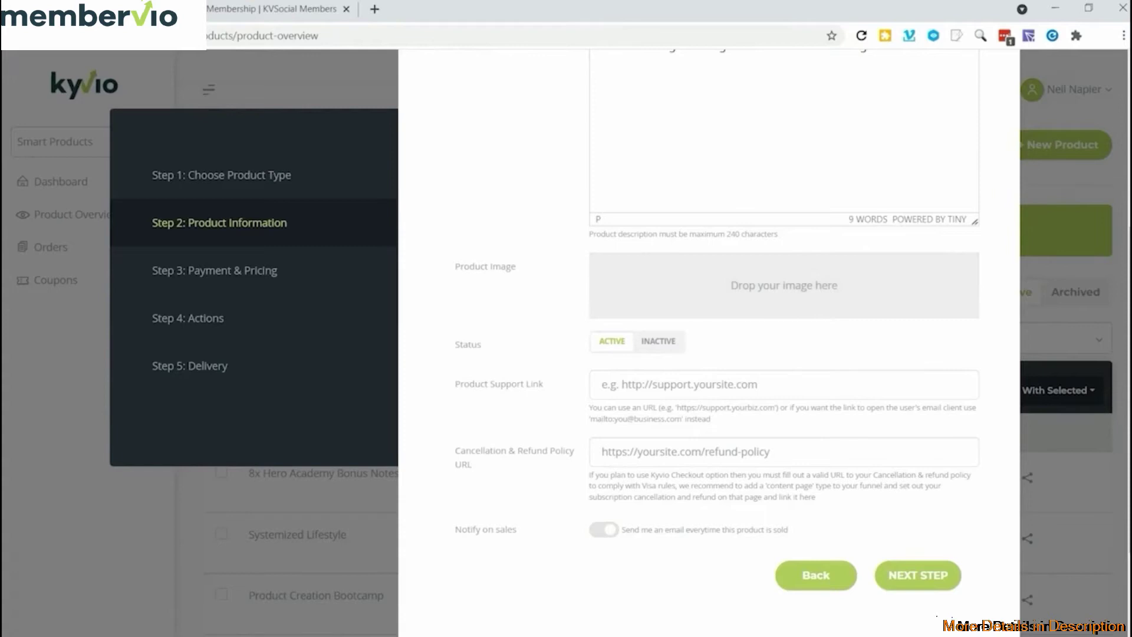
{"action": "double_click", "coordinate": [51, 172]}
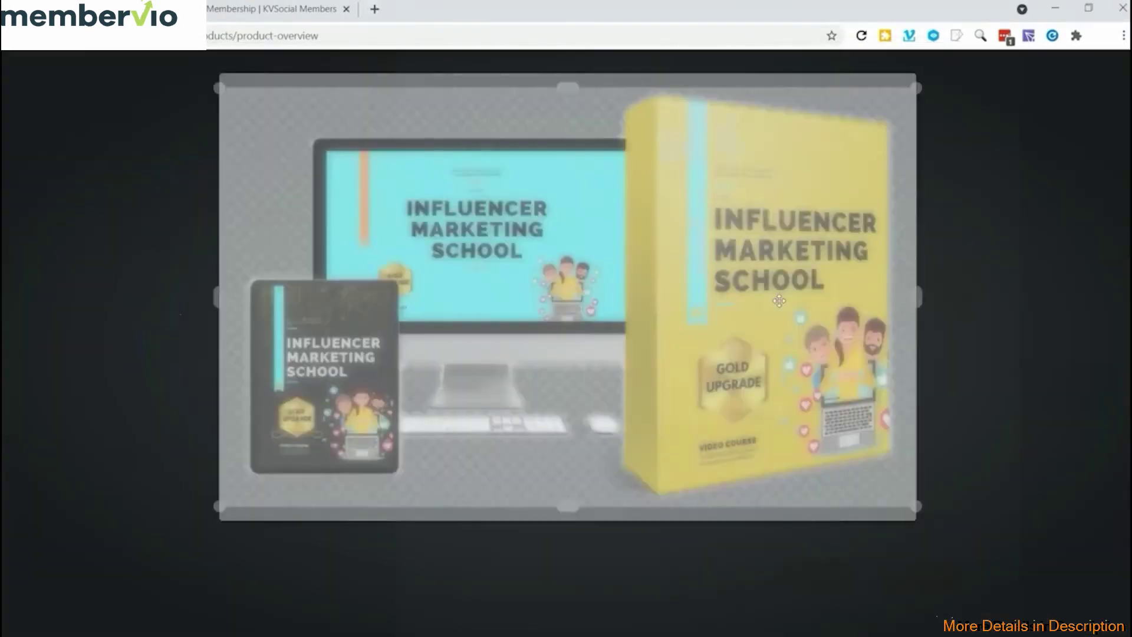
{"action": "left_click_drag", "start_coordinate": [916, 298], "coordinate": [906, 302]}
{"action": "left_click_drag", "start_coordinate": [218, 292], "coordinate": [230, 294]}
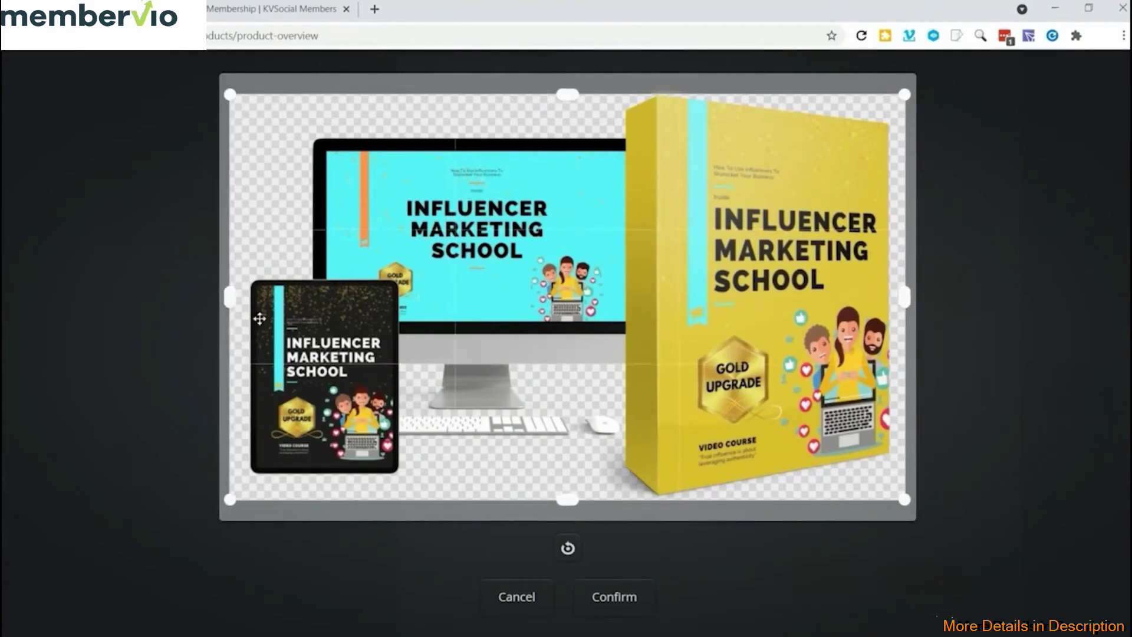
{"action": "left_click", "coordinate": [623, 598]}
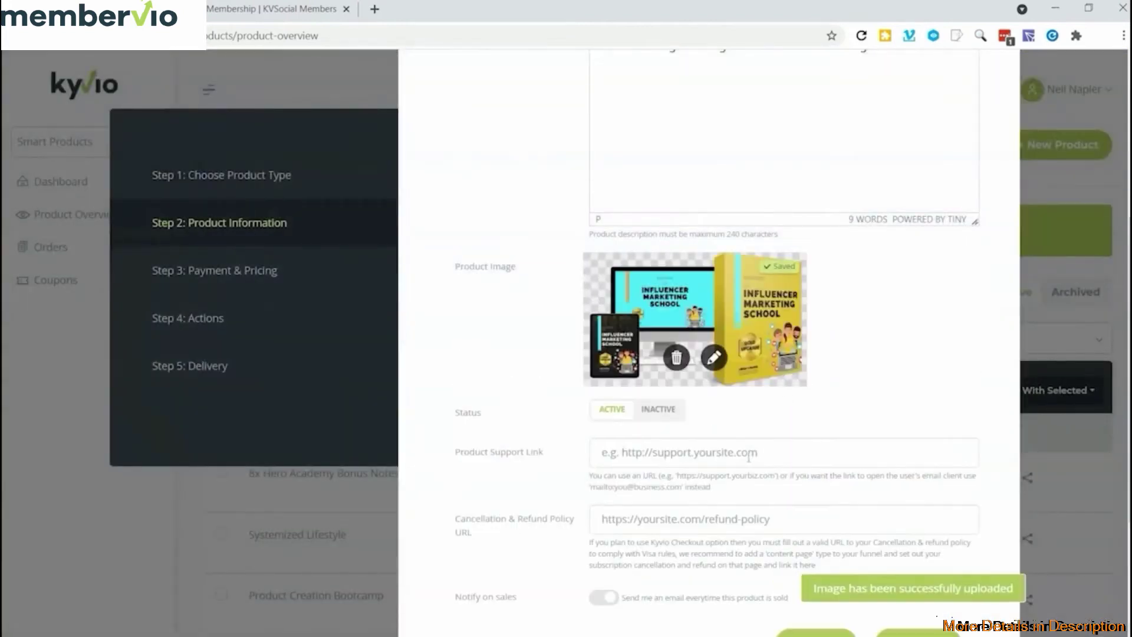
{"action": "scroll", "coordinate": [729, 510], "scroll_direction": "down", "scroll_amount": 3}
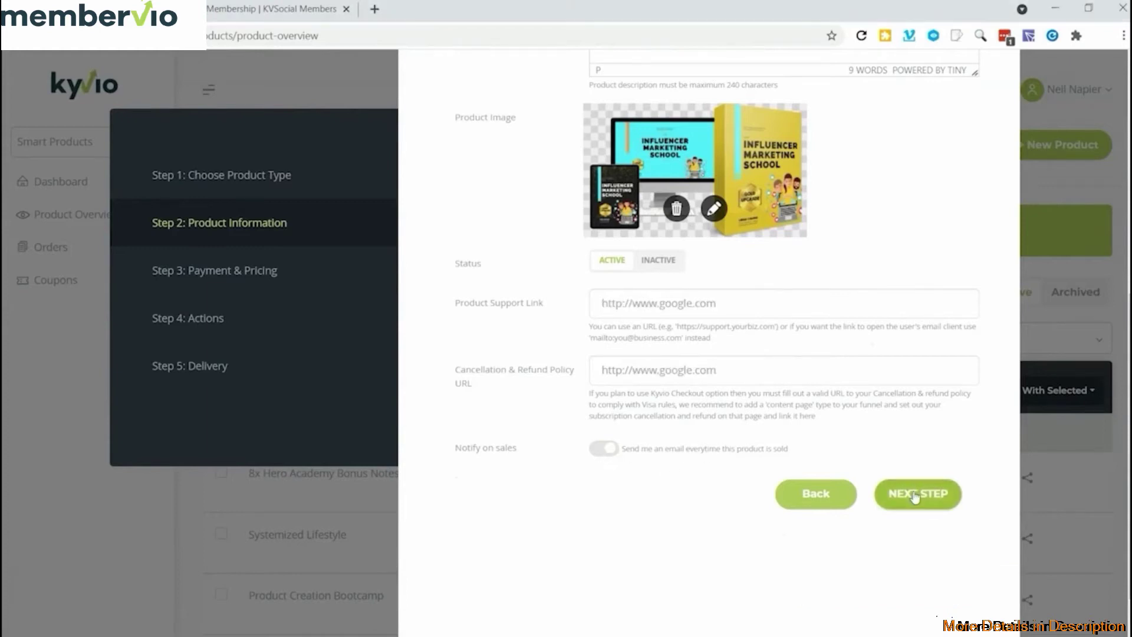
{"action": "left_click", "coordinate": [915, 496]}
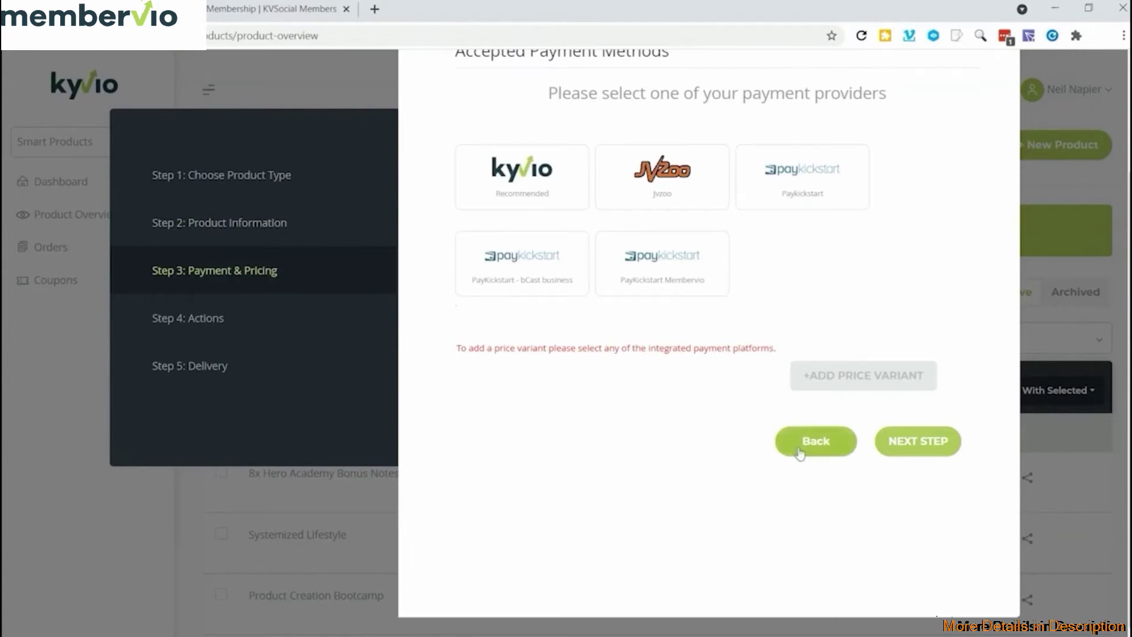
- Choose Kyvio as the payment provider and make the product free
{"action": "scroll", "coordinate": [800, 454], "scroll_direction": "up", "scroll_amount": 3}
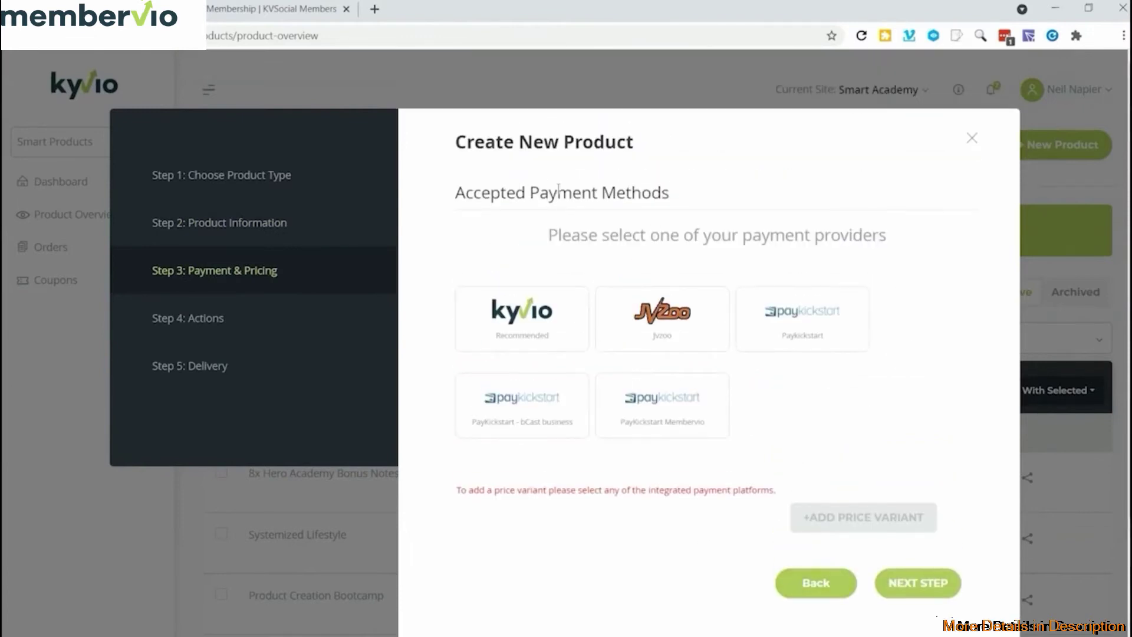
{"action": "left_click", "coordinate": [541, 294]}
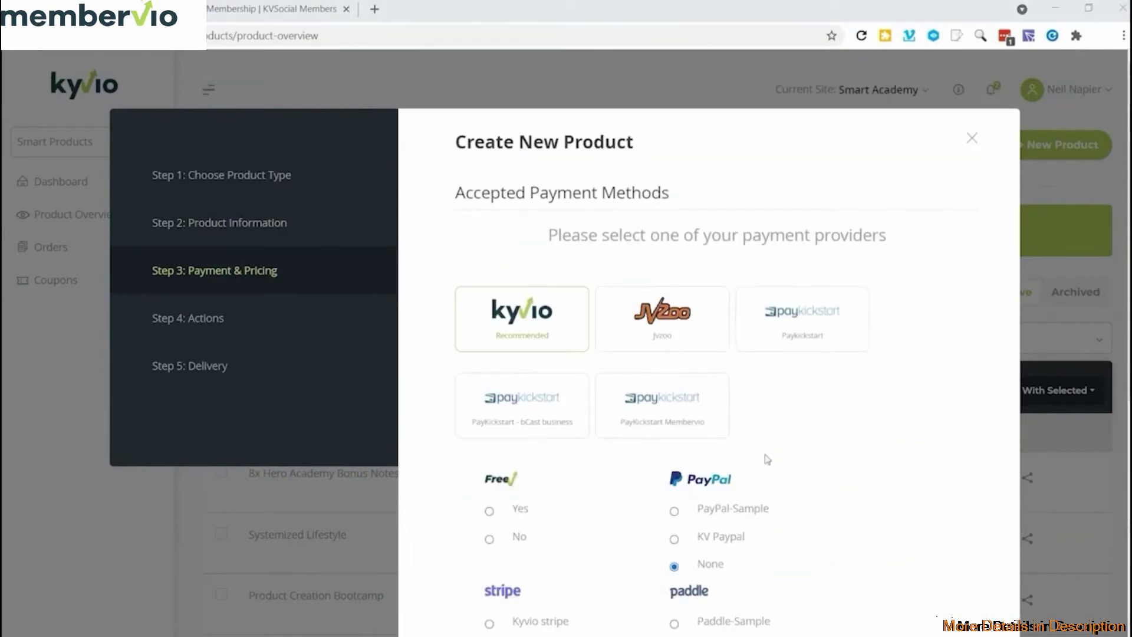
{"action": "scroll", "coordinate": [658, 406], "scroll_direction": "down", "scroll_amount": 1}
{"action": "scroll", "coordinate": [658, 406], "scroll_direction": "down", "scroll_amount": 2}
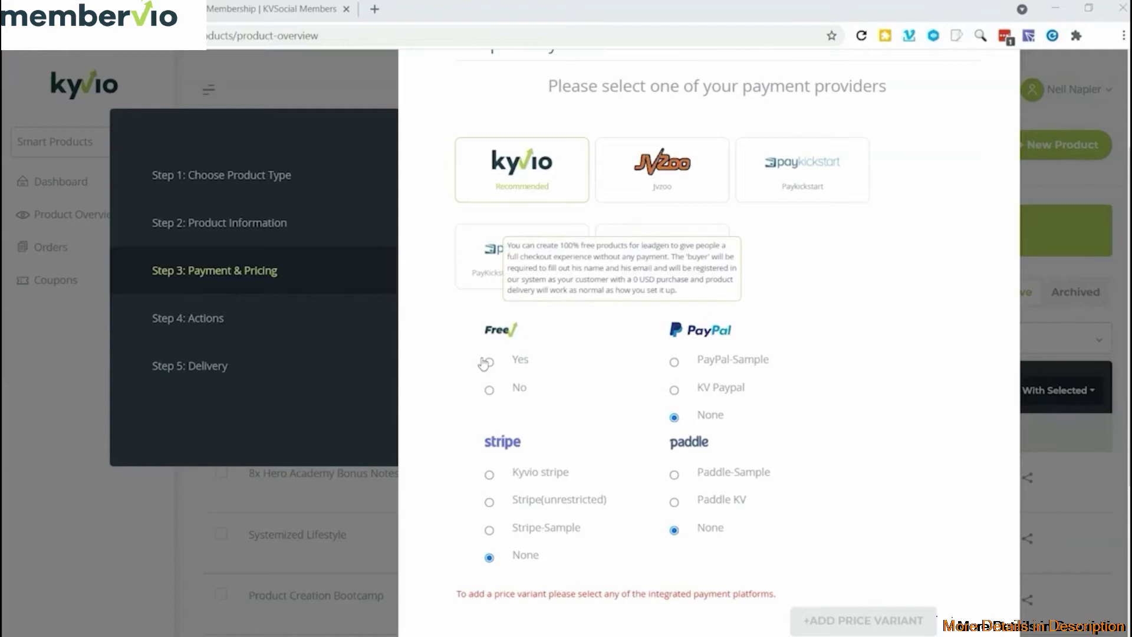
{"action": "left_click", "coordinate": [499, 364]}
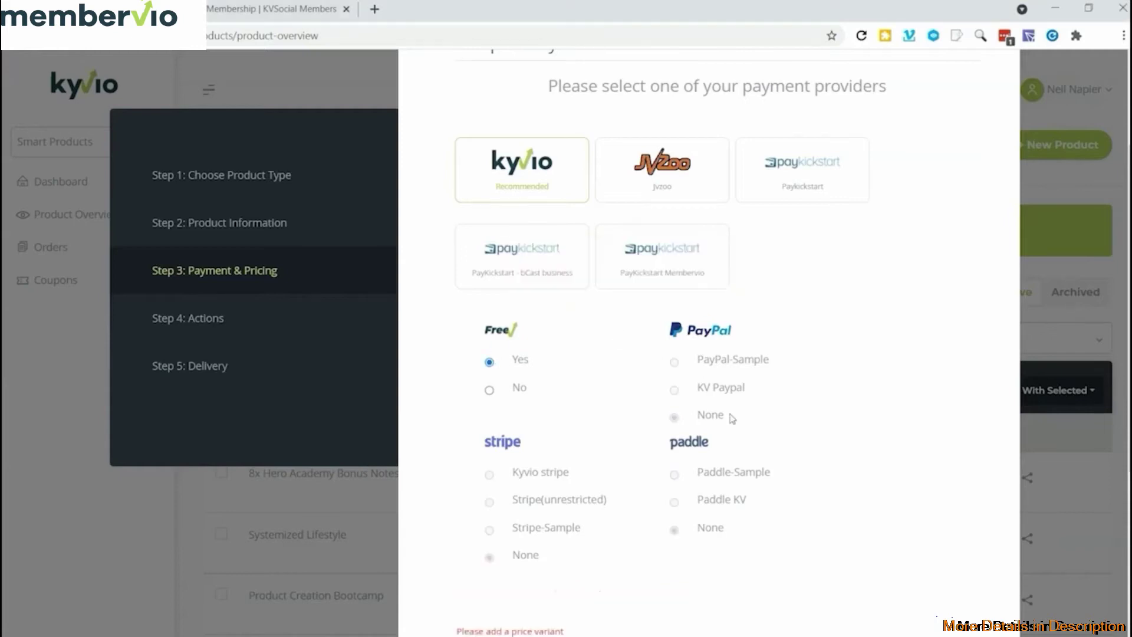
- Add a price variant named "Free" with the description "No charge"
{"action": "scroll", "coordinate": [884, 509], "scroll_direction": "down", "scroll_amount": 3}
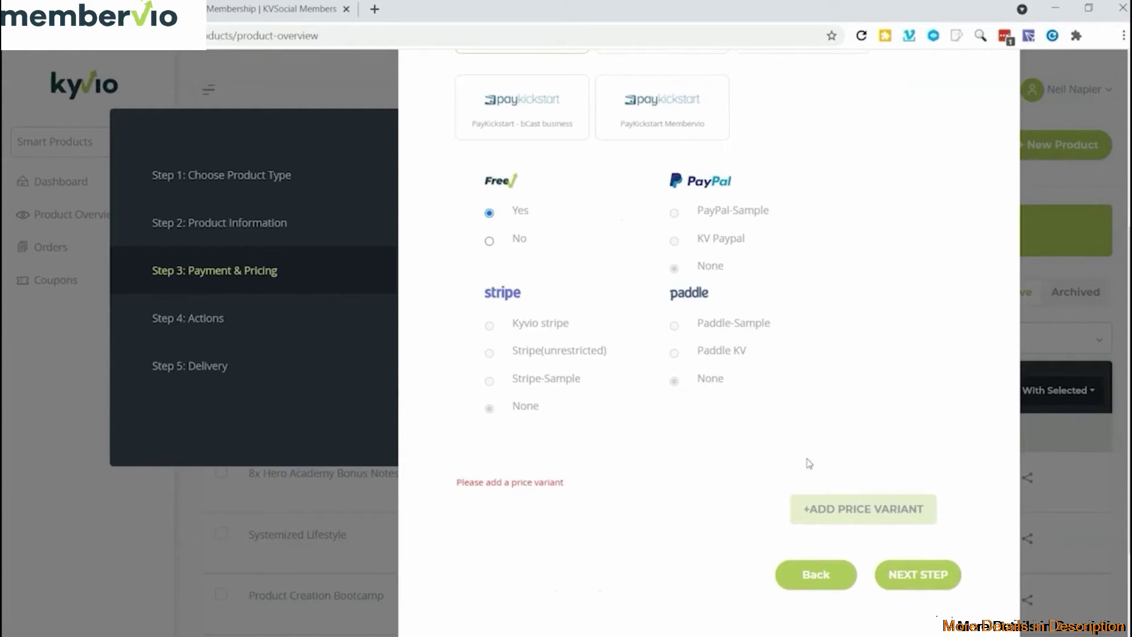
{"action": "left_click", "coordinate": [872, 511]}
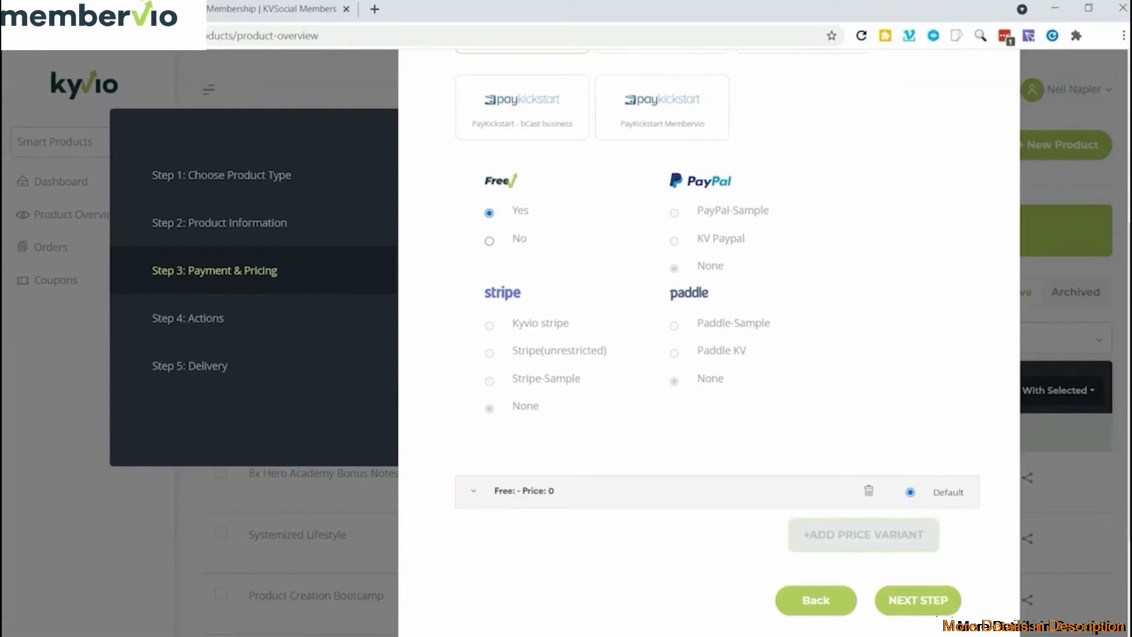
{"action": "left_click", "coordinate": [920, 604]}
{"action": "scroll", "coordinate": [719, 545], "scroll_direction": "down", "scroll_amount": 3}
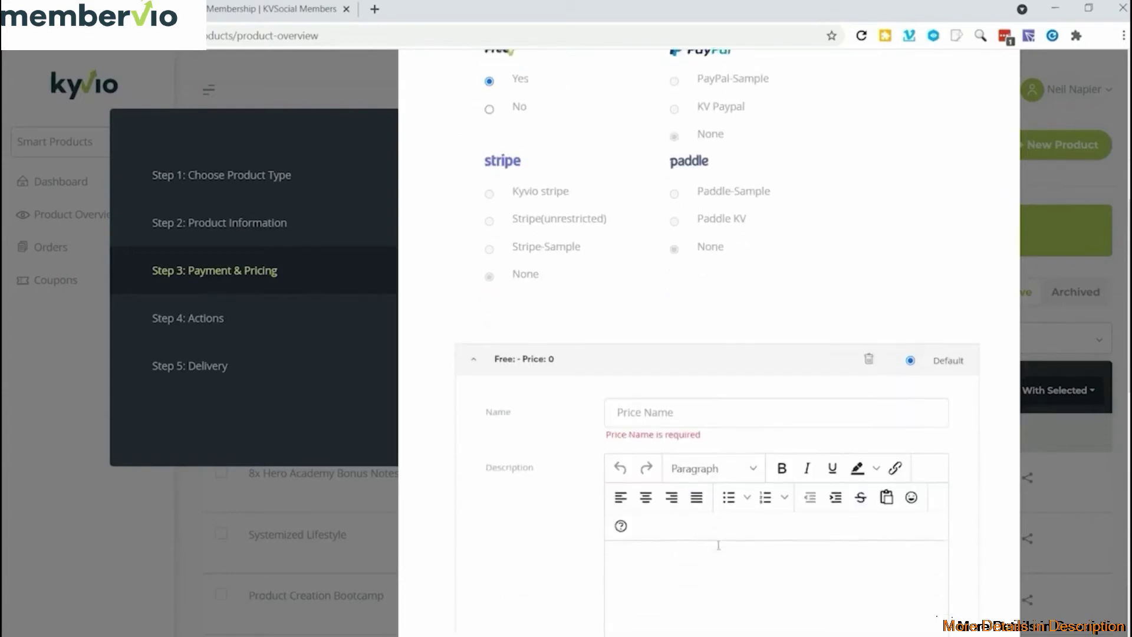
{"action": "left_click", "coordinate": [670, 395]}
{"action": "type", "text": "Free"}
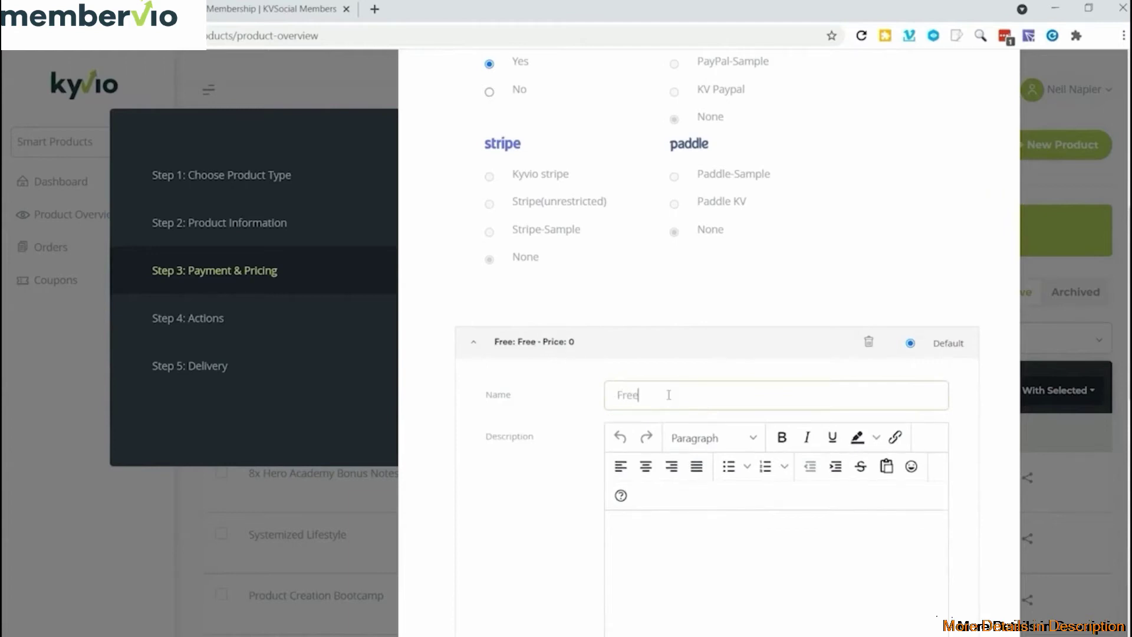
{"action": "key", "text": "Tab"}
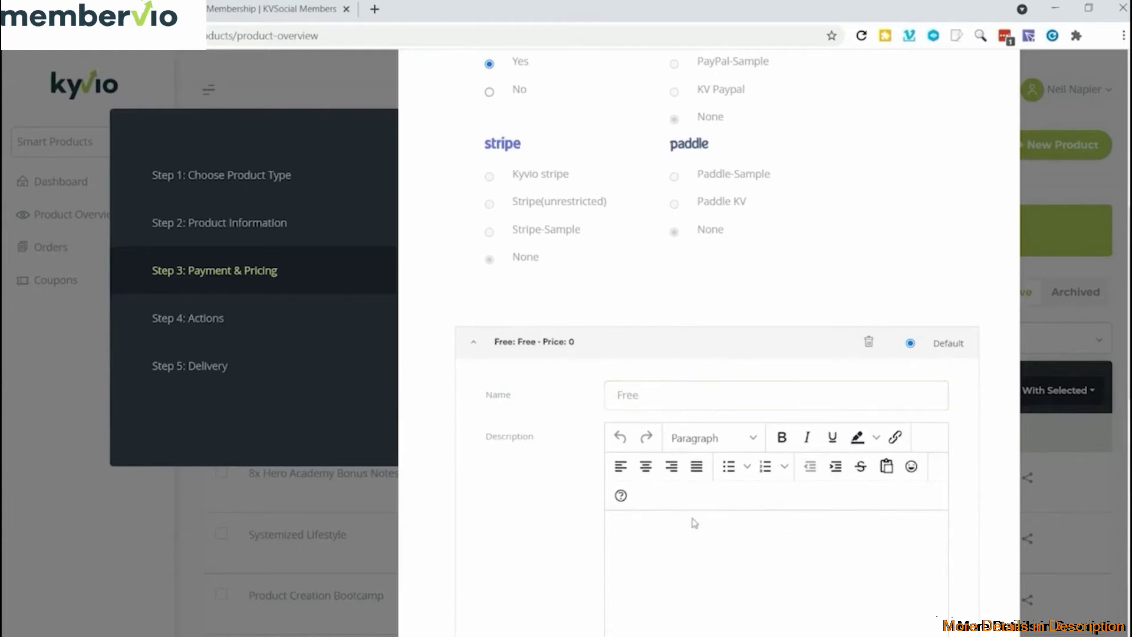
{"action": "type", "text": "No charge"}
{"action": "scroll", "coordinate": [693, 517], "scroll_direction": "down", "scroll_amount": 7}
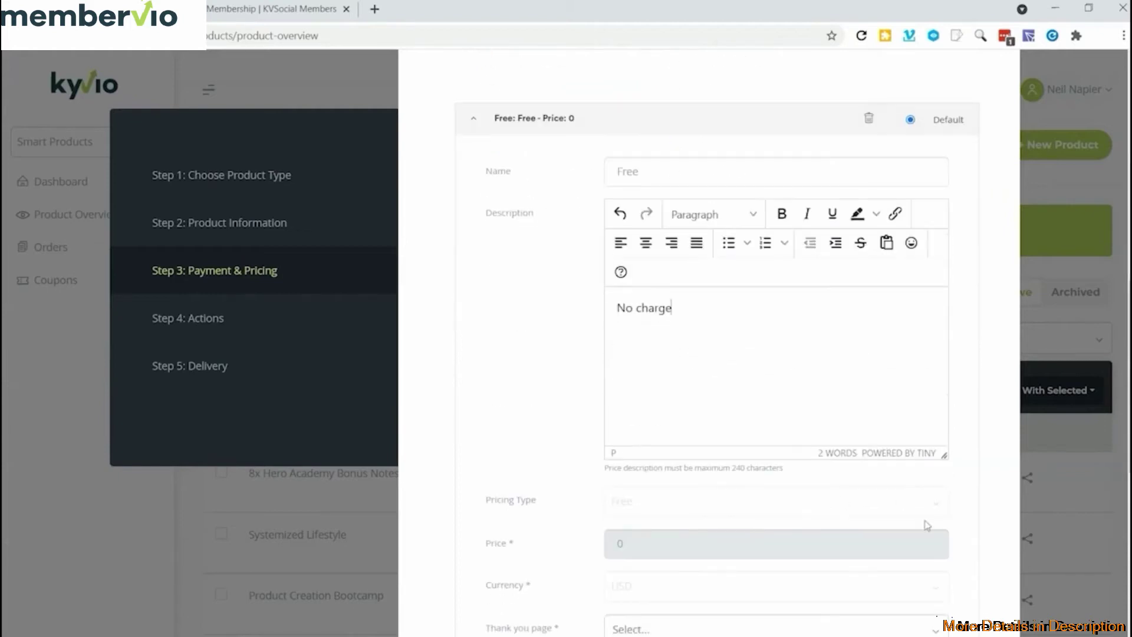
- Select the enabled ThankYou page as the variant's thank you page and proceed to the Actions step
{"action": "left_click", "coordinate": [689, 407]}
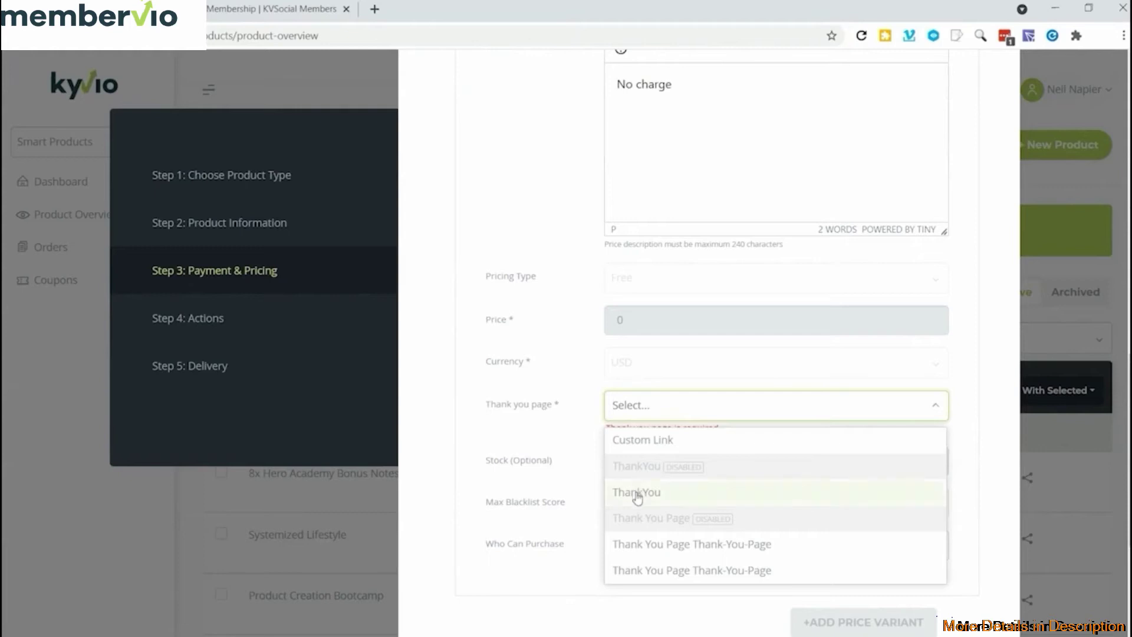
{"action": "left_click", "coordinate": [637, 498]}
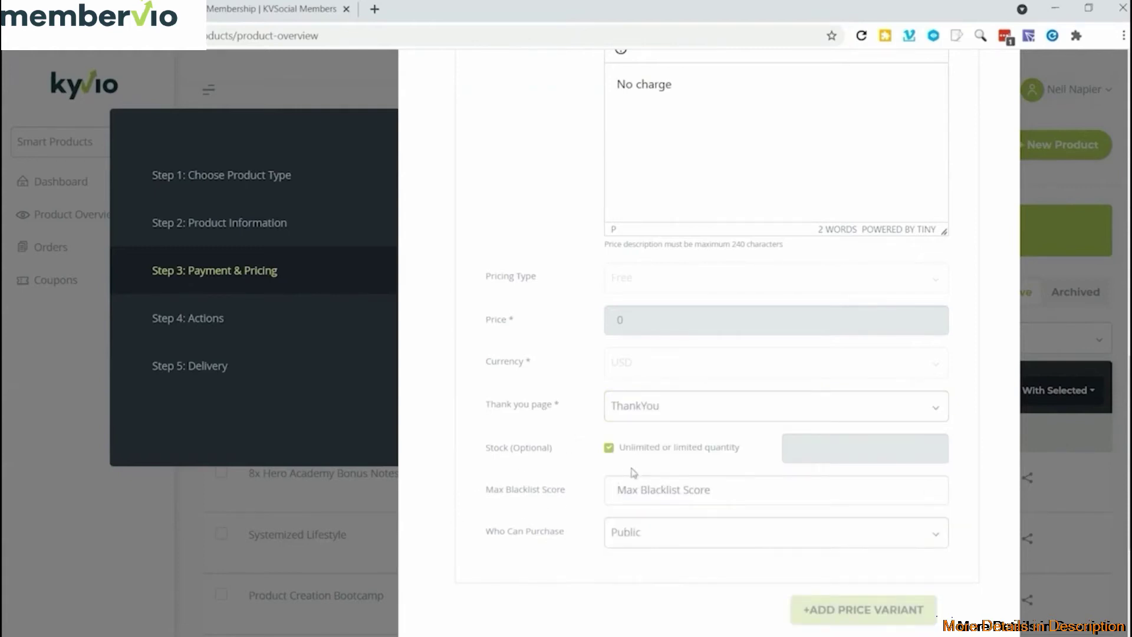
{"action": "scroll", "coordinate": [766, 578], "scroll_direction": "down", "scroll_amount": 5}
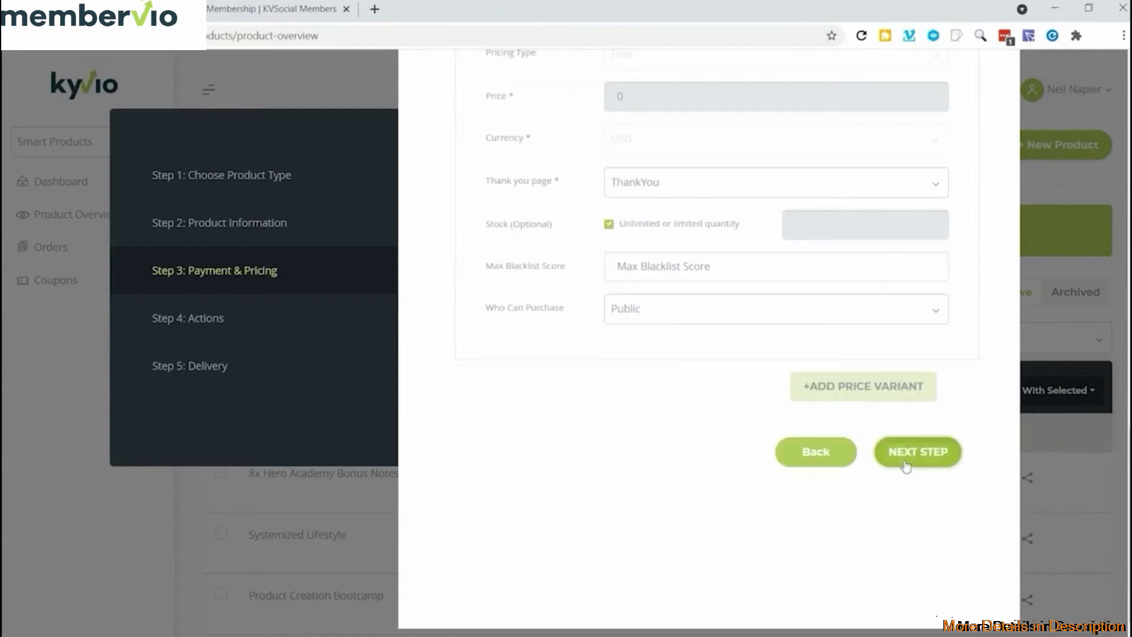
{"action": "left_click", "coordinate": [906, 463]}
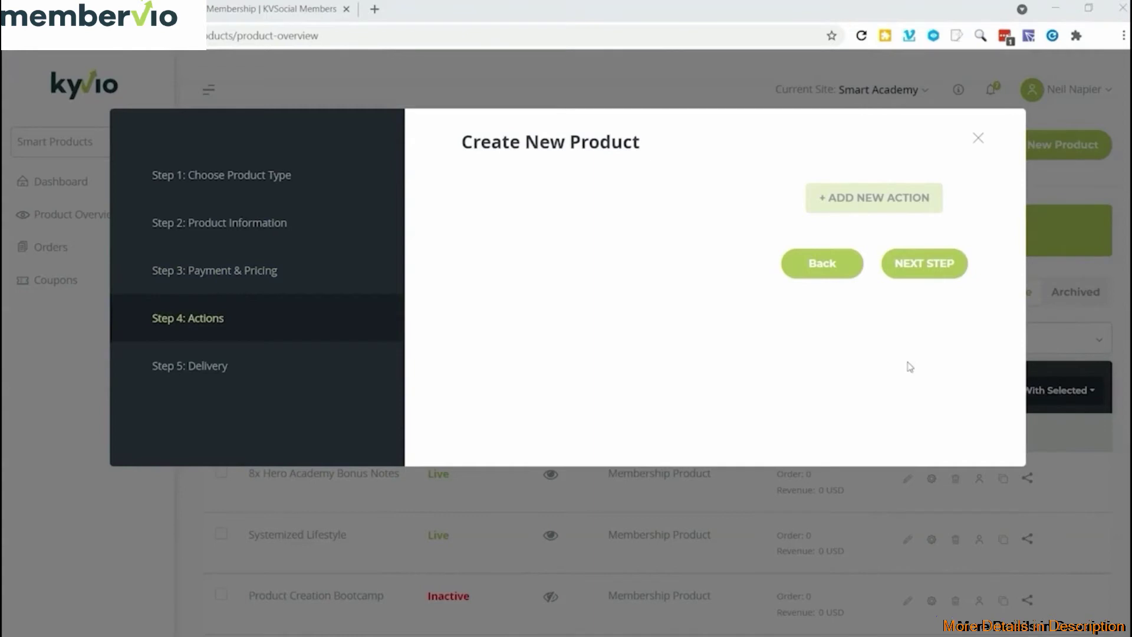
- Skip adding actions, look over the default welcome email and create the product
{"action": "left_click", "coordinate": [937, 272]}
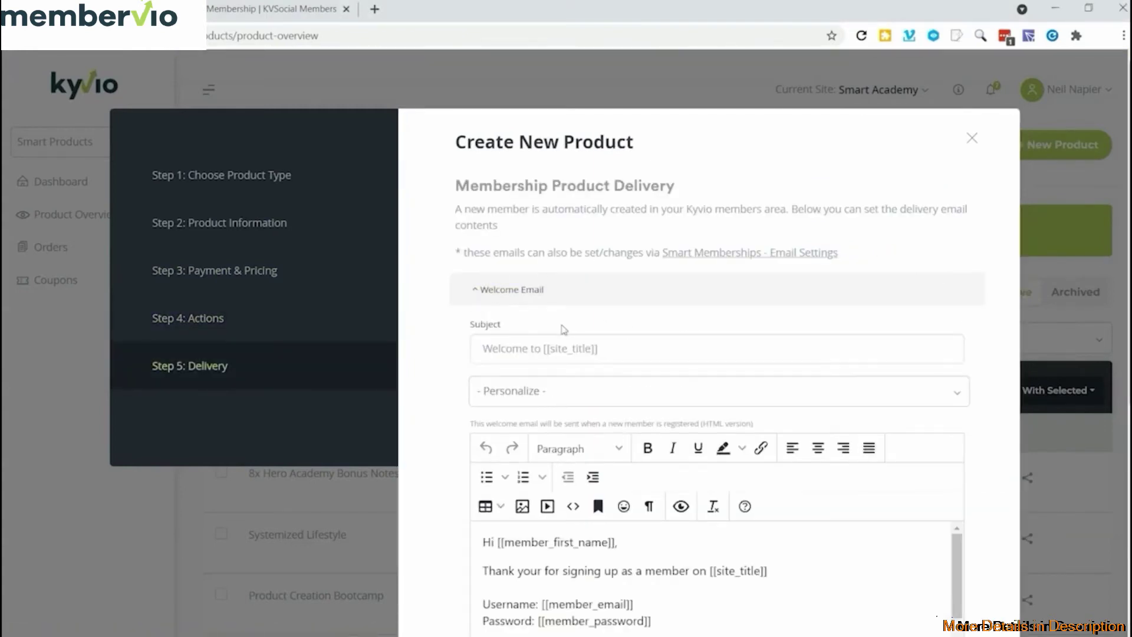
{"action": "scroll", "coordinate": [737, 409], "scroll_direction": "down", "scroll_amount": 3}
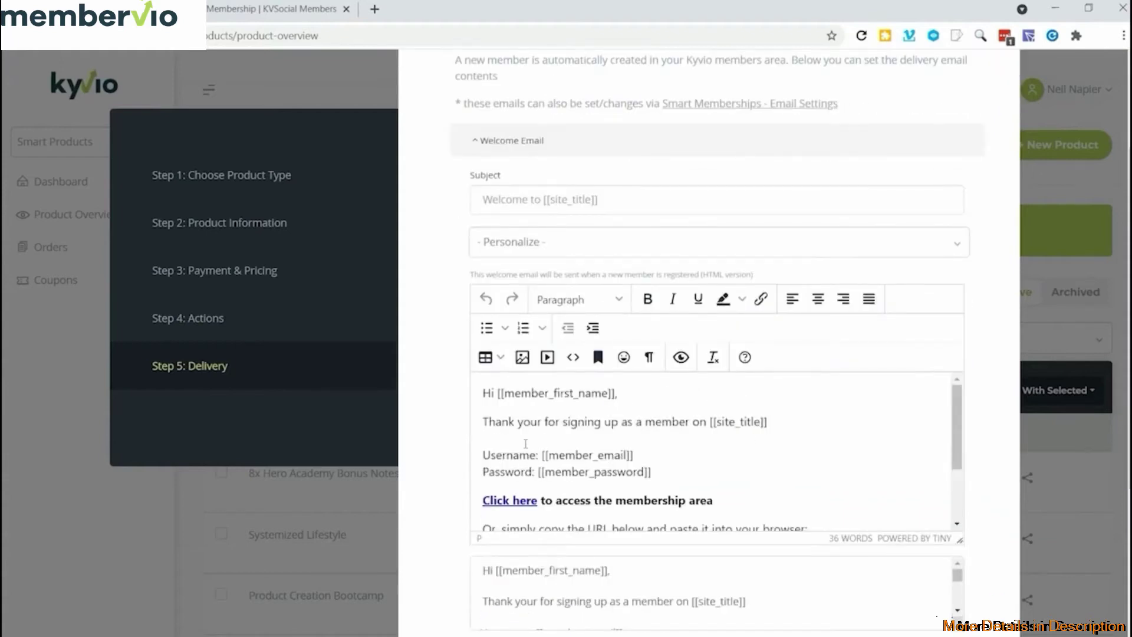
{"action": "scroll", "coordinate": [525, 444], "scroll_direction": "down", "scroll_amount": 3}
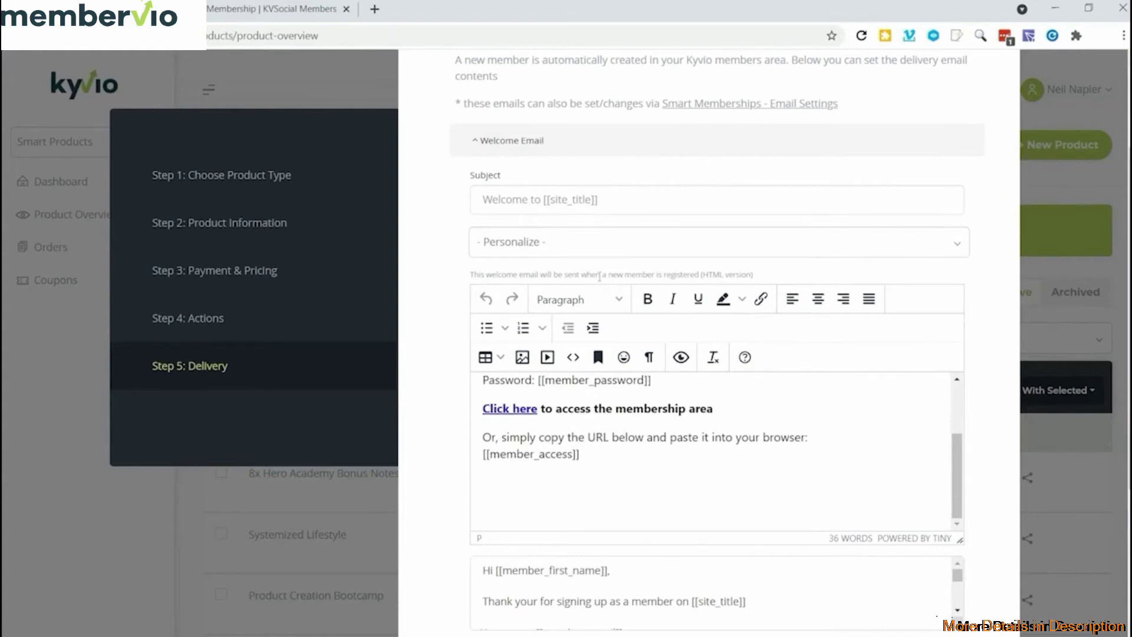
{"action": "scroll", "coordinate": [596, 307], "scroll_direction": "down", "scroll_amount": 4}
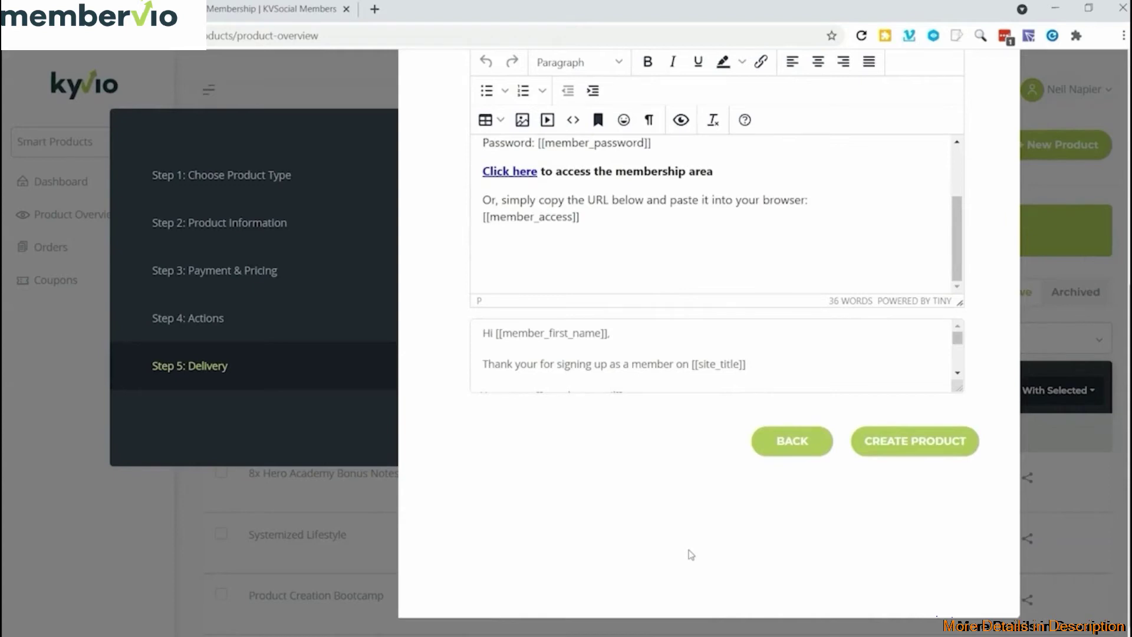
{"action": "left_click", "coordinate": [896, 452]}
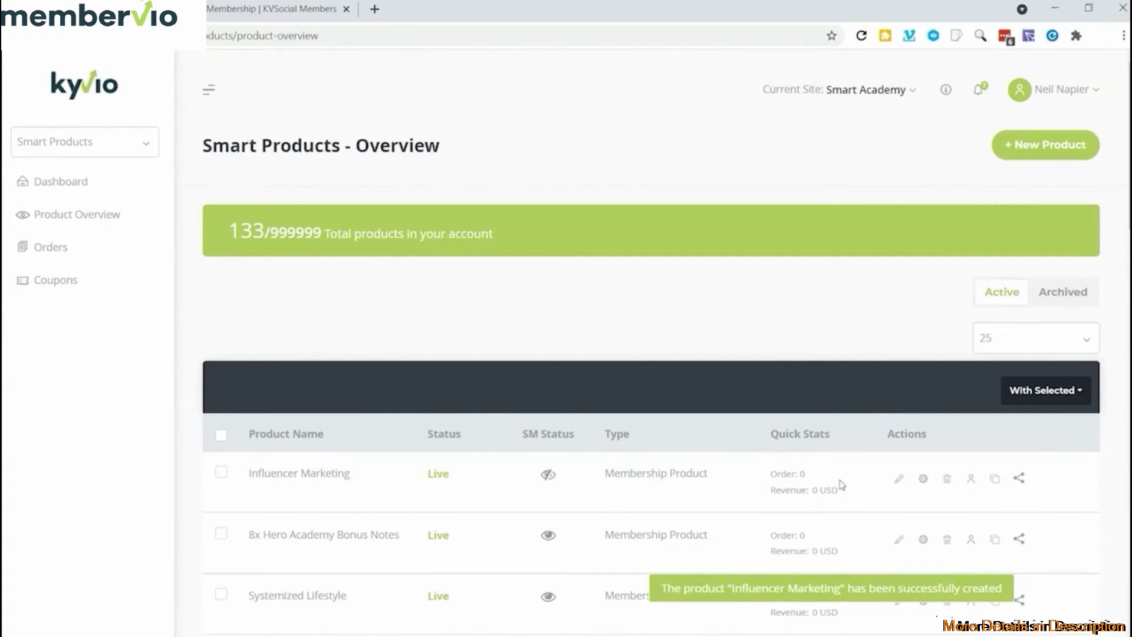
- Open the Influencer Marketing product for editing and create a module named "Introduction" with the description "Introducing Influencer Marketing"
{"action": "left_click", "coordinate": [898, 478]}
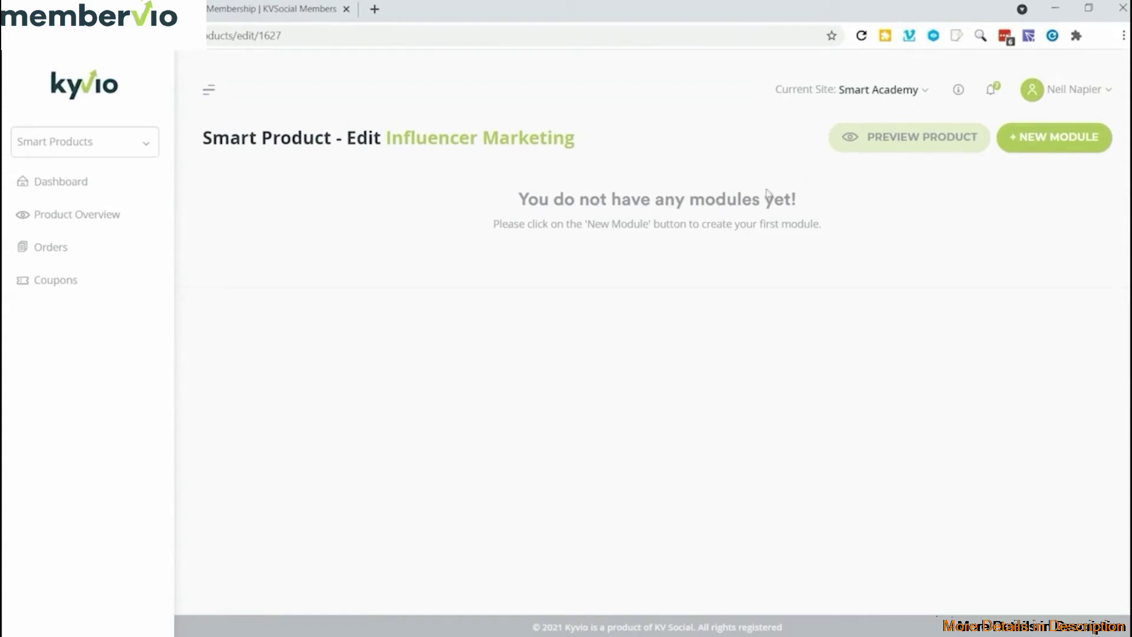
{"action": "left_click", "coordinate": [1049, 138]}
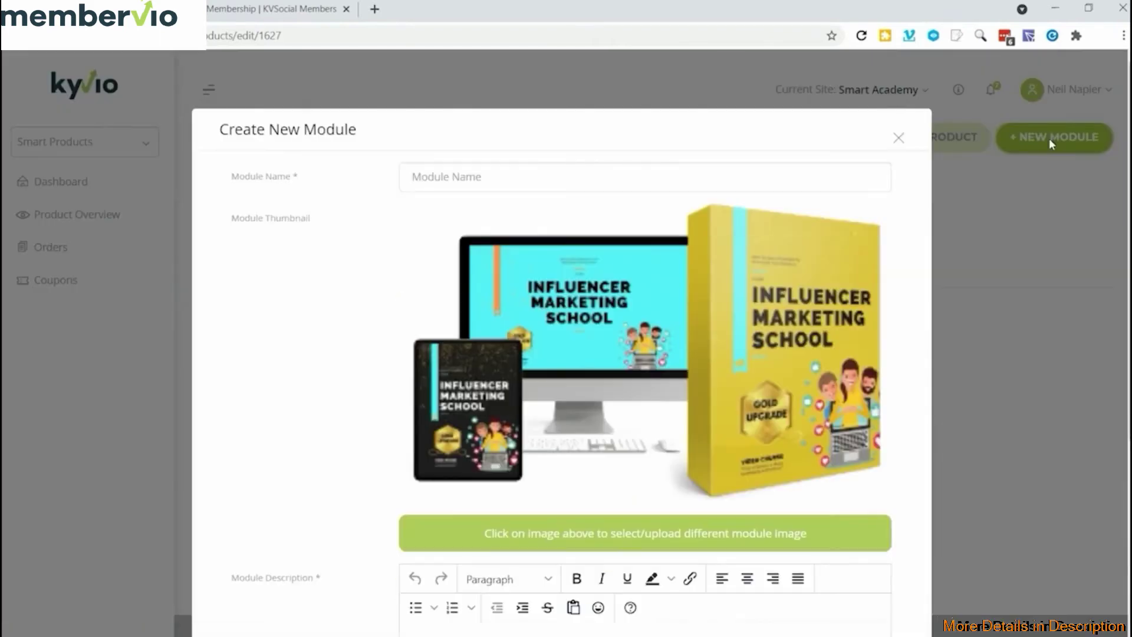
{"action": "left_click", "coordinate": [525, 179]}
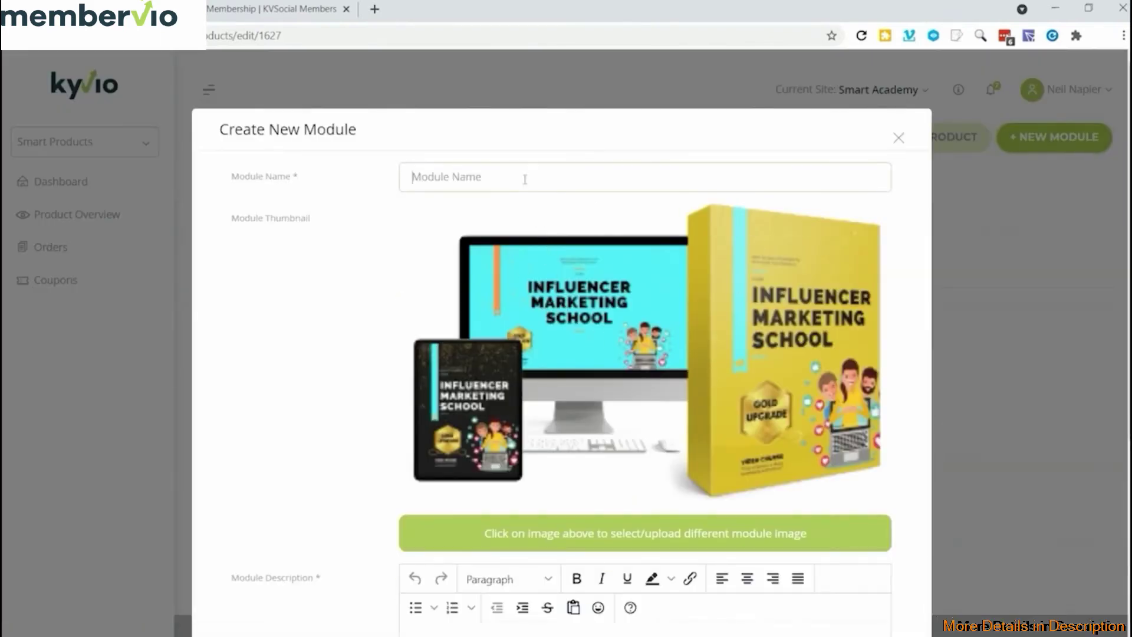
{"action": "type", "text": "Introduction"}
{"action": "scroll", "coordinate": [537, 260], "scroll_direction": "down", "scroll_amount": 5}
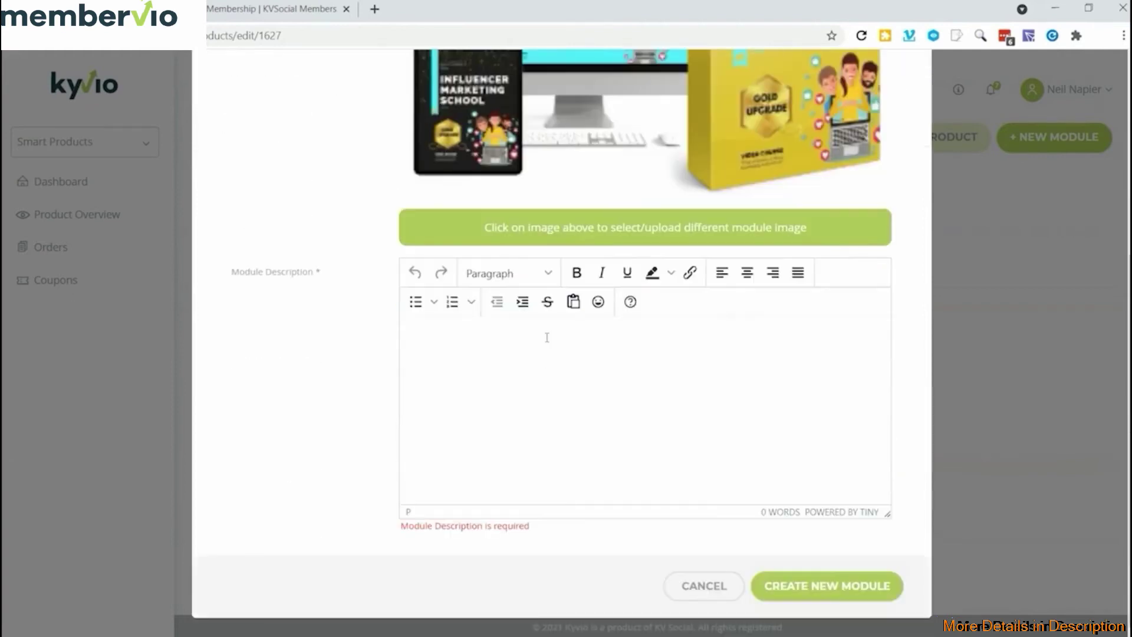
{"action": "left_click", "coordinate": [547, 345]}
{"action": "type", "text": "Introduc"}
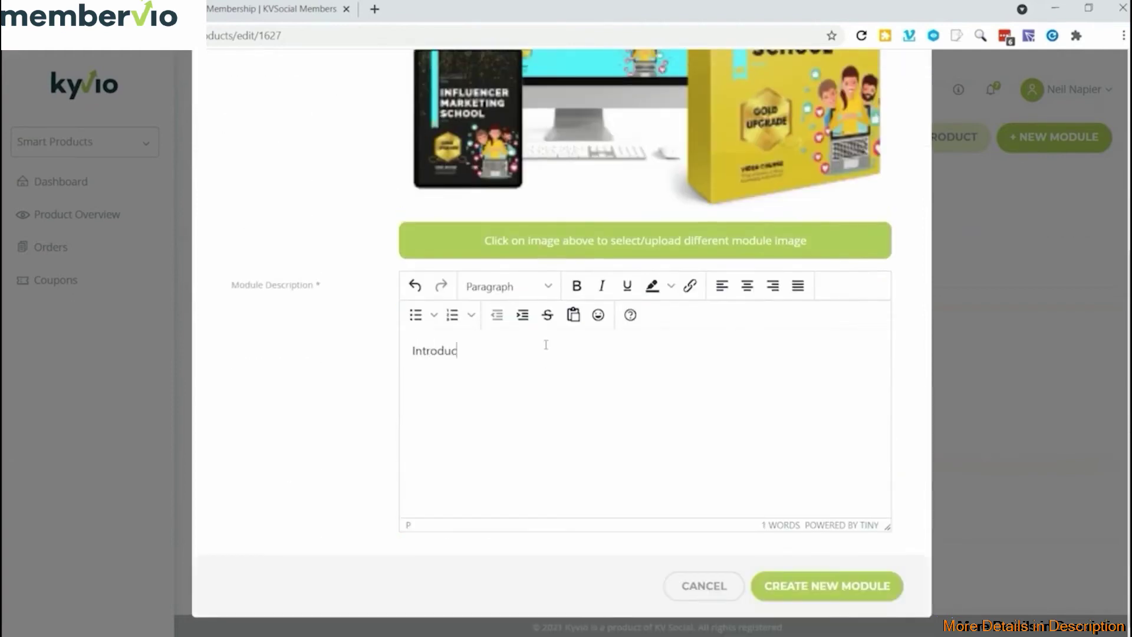
{"action": "type", "text": "ing Influencer Marketing"}
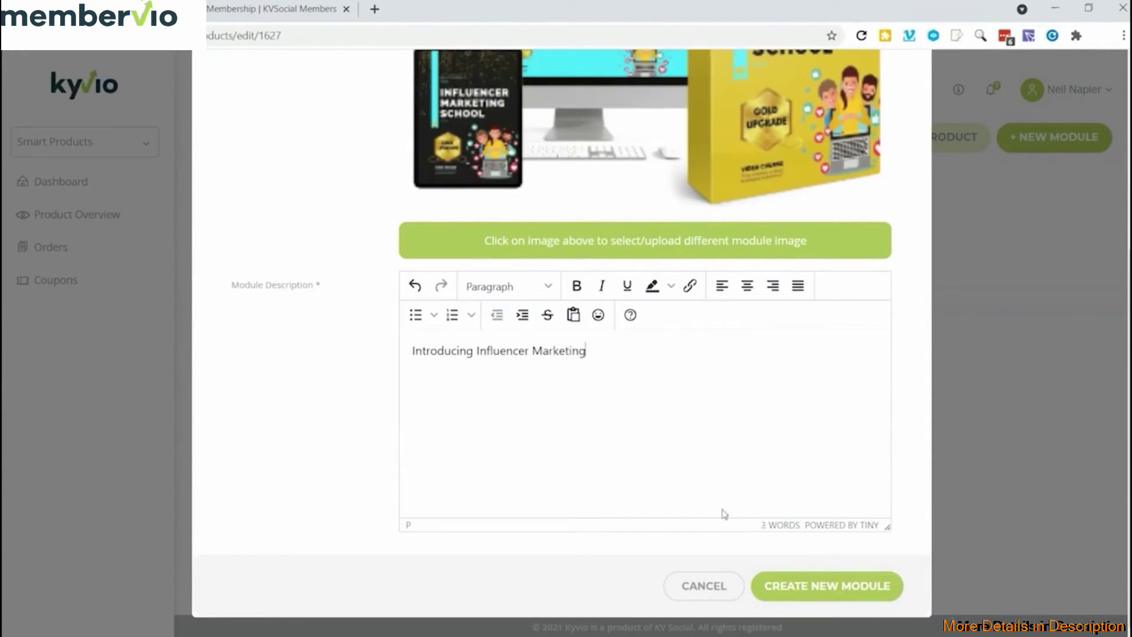
{"action": "left_click", "coordinate": [819, 585]}
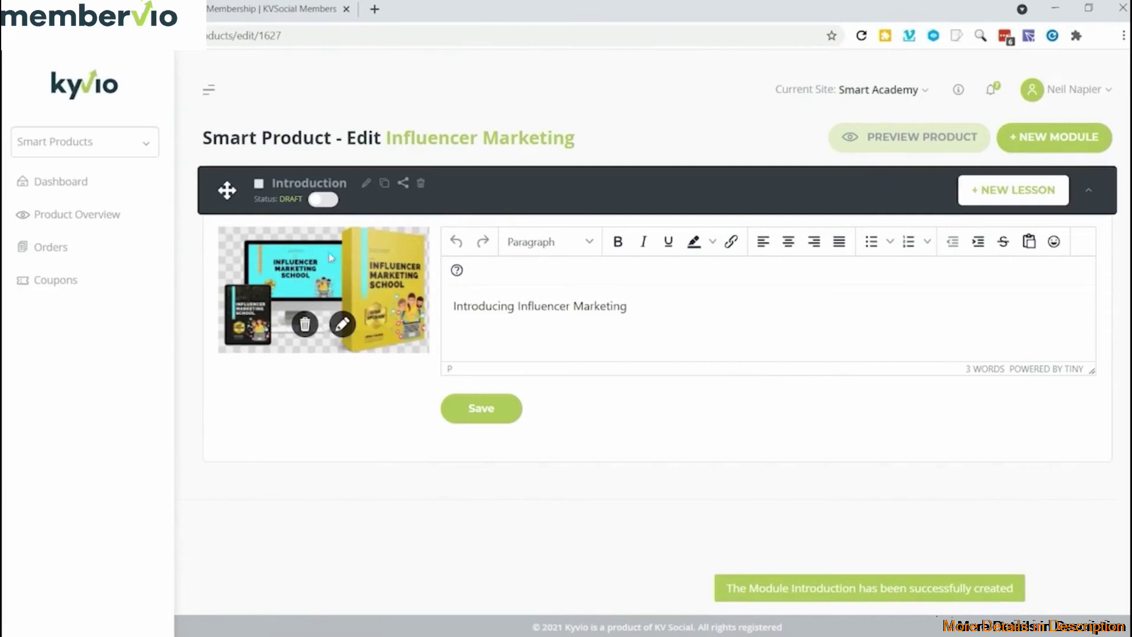
- Add a new lesson named "Intro Video" to the Introduction module
{"action": "left_click", "coordinate": [1012, 201]}
{"action": "left_click", "coordinate": [503, 184]}
{"action": "type", "text": "Intro Video"}
{"action": "left_click", "coordinate": [819, 257]}
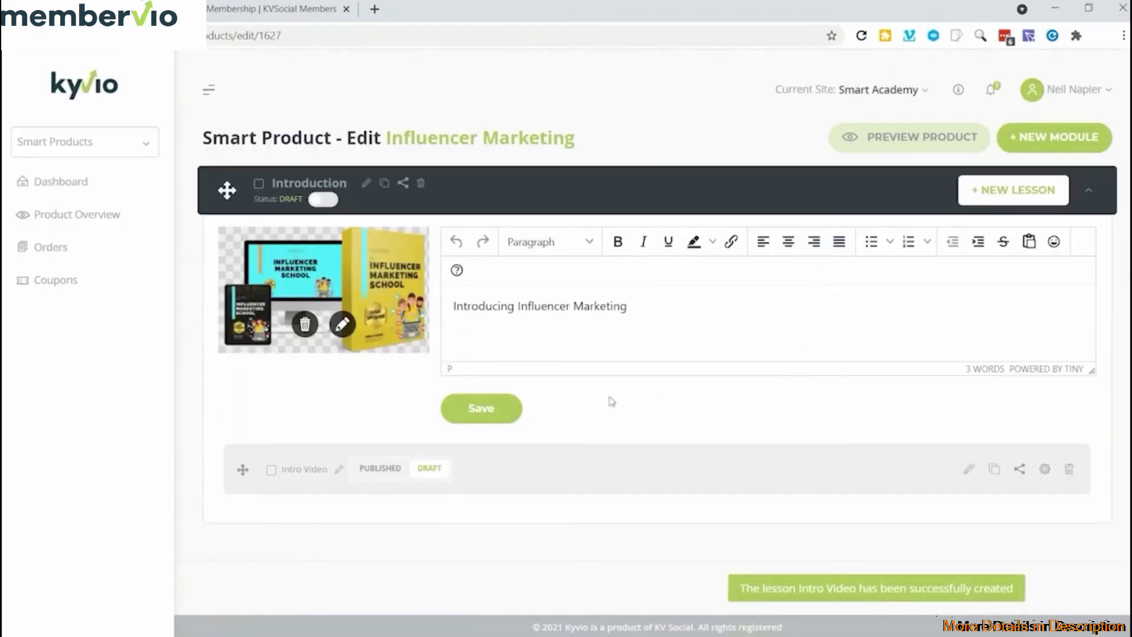
- Embed the introduction video in the Intro Video lesson using its copied iframe code, save the content and check the saved block
{"action": "left_click", "coordinate": [962, 470]}
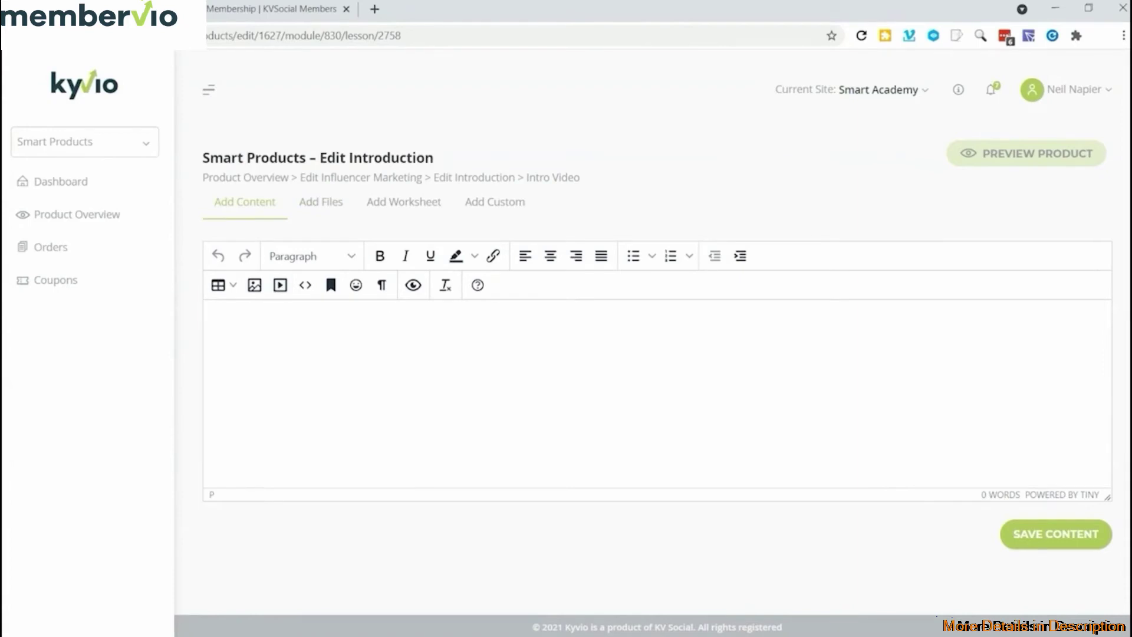
{"action": "left_click", "coordinate": [280, 285]}
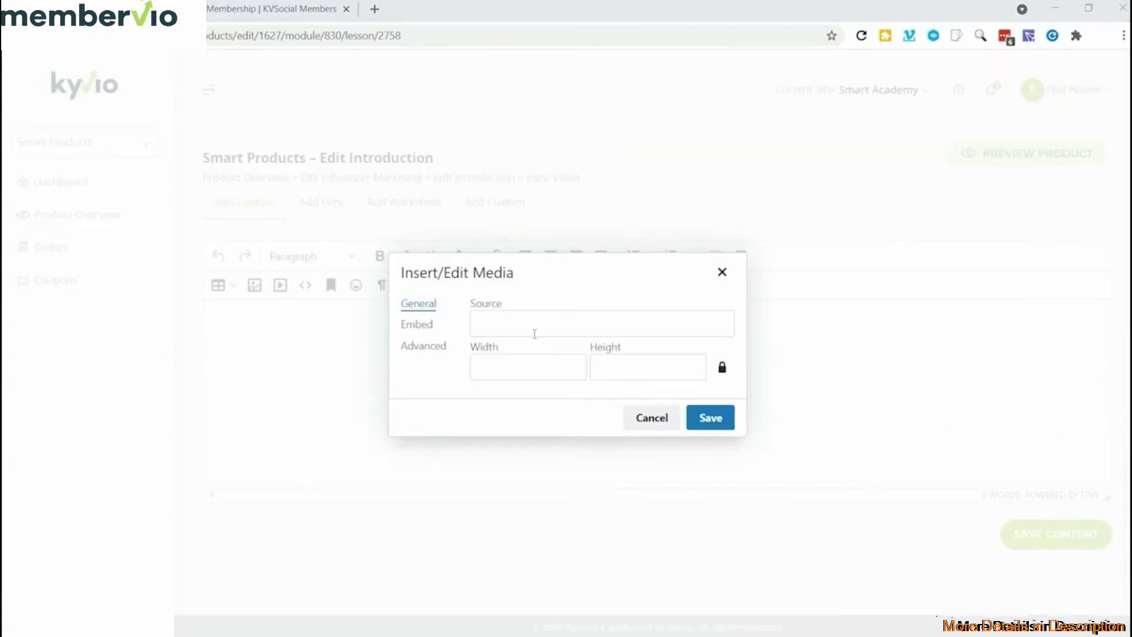
{"action": "left_click", "coordinate": [498, 323]}
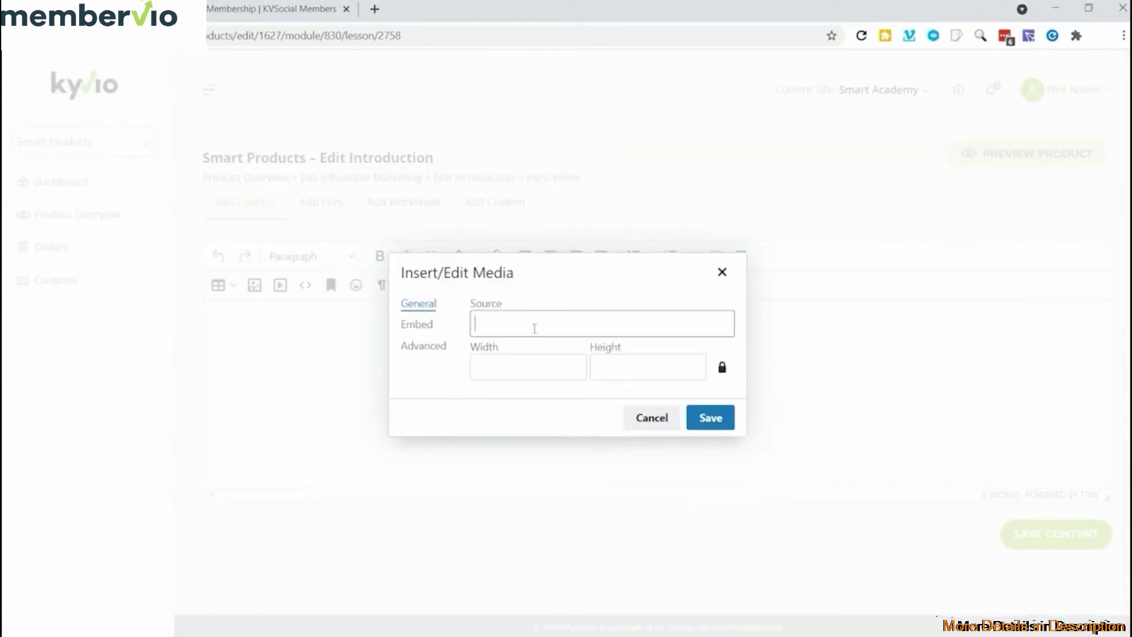
{"action": "key", "text": "ctrl+v"}
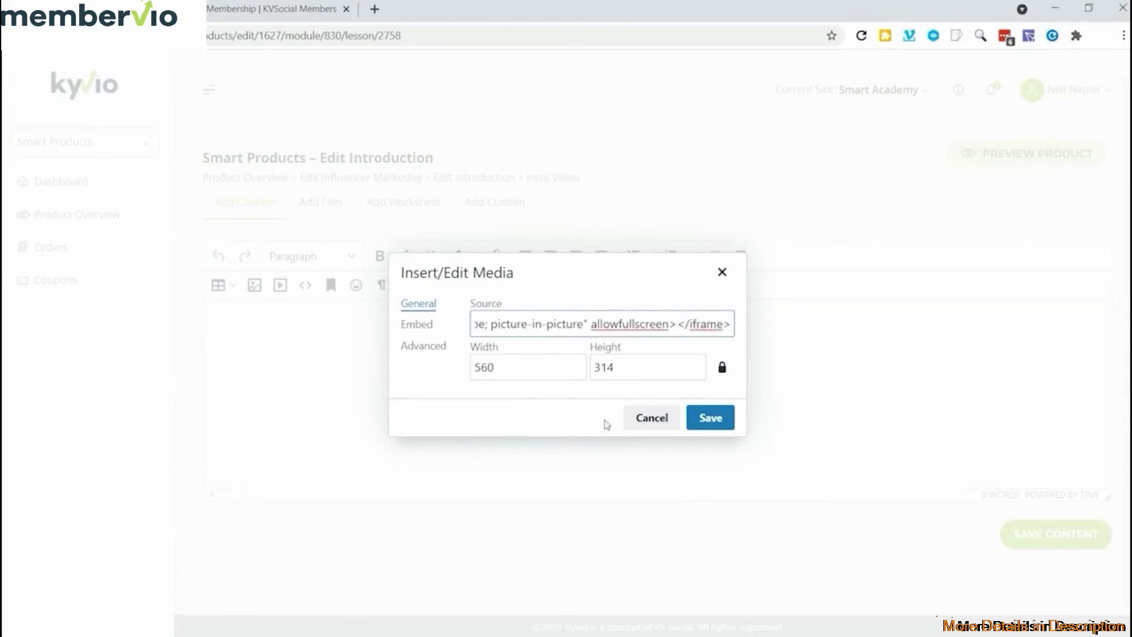
{"action": "left_click", "coordinate": [710, 419]}
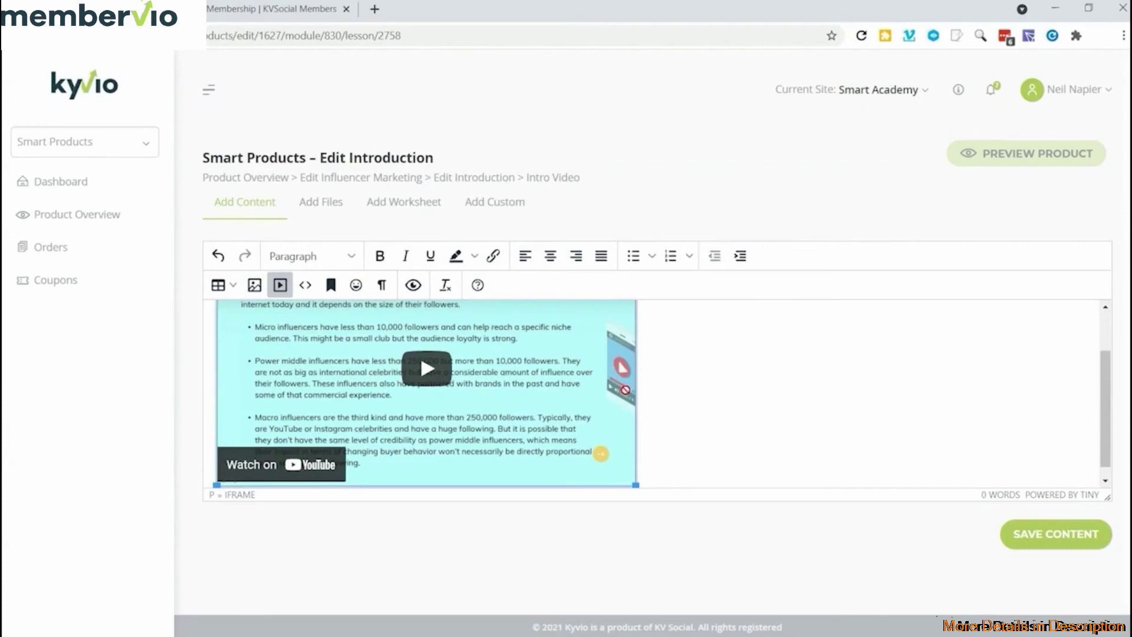
{"action": "left_click", "coordinate": [1050, 537]}
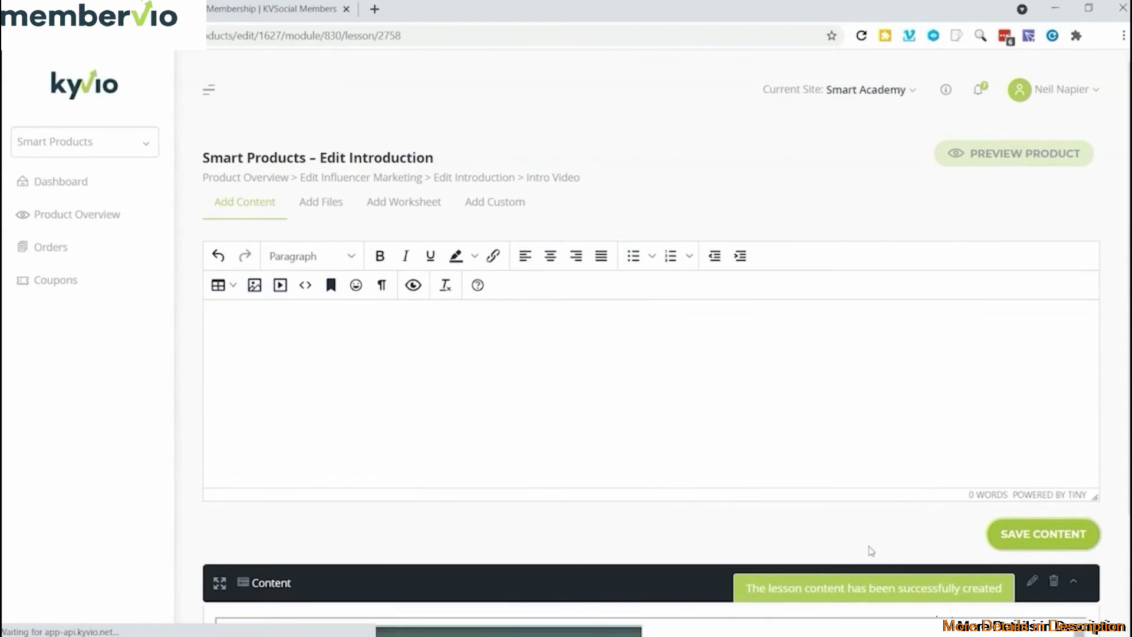
{"action": "scroll", "coordinate": [833, 539], "scroll_direction": "down", "scroll_amount": 2}
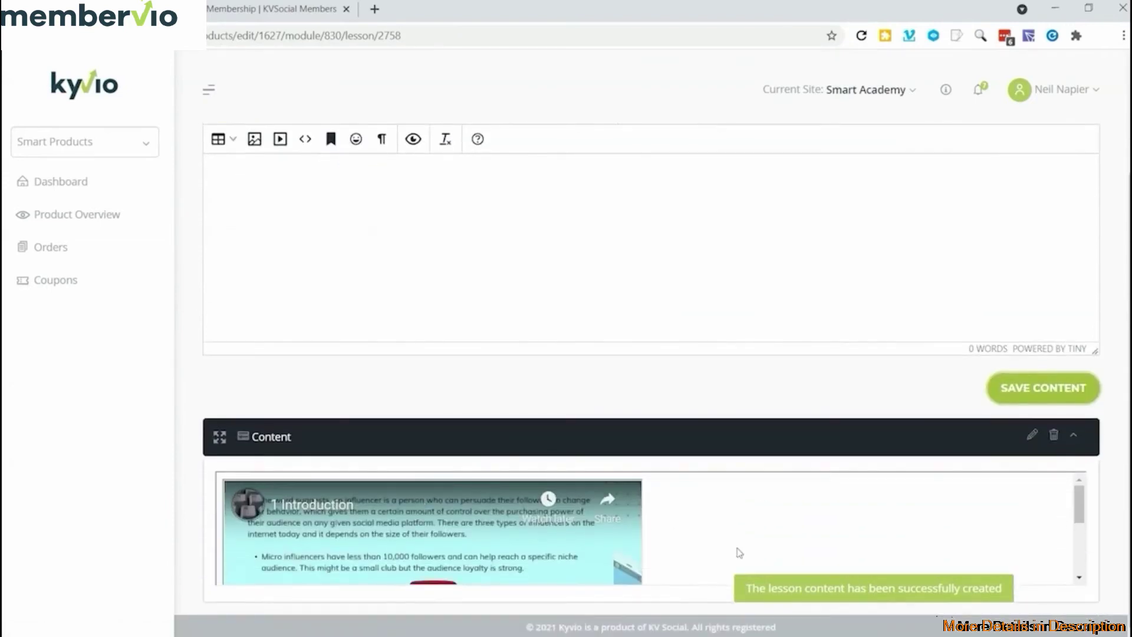
{"action": "left_click_drag", "start_coordinate": [1082, 522], "coordinate": [1055, 474]}
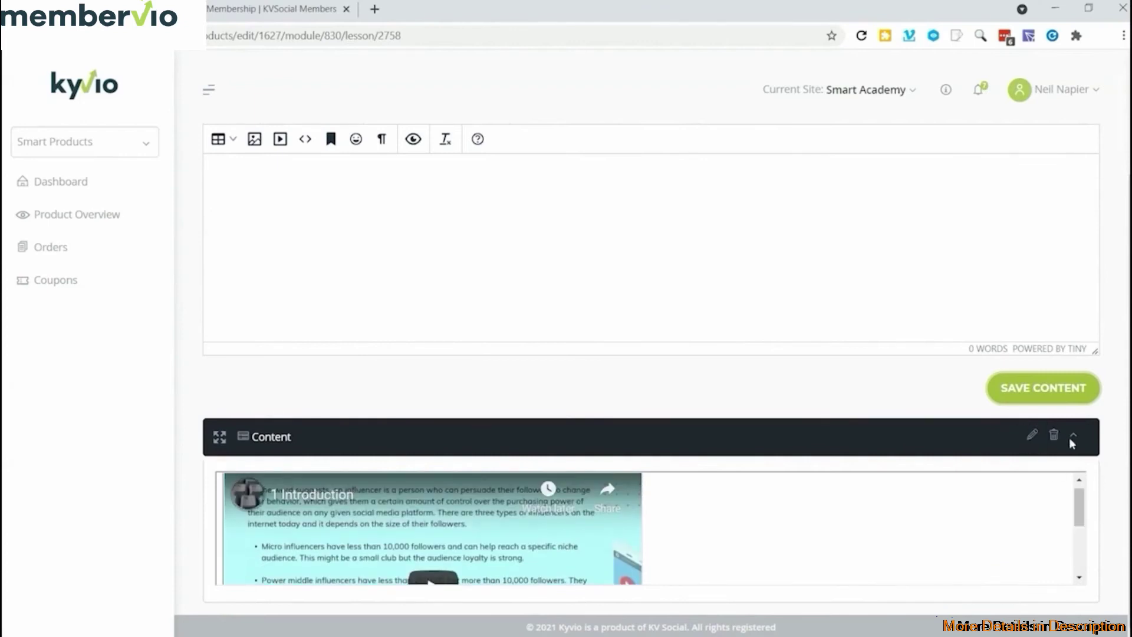
{"action": "scroll", "coordinate": [728, 428], "scroll_direction": "up", "scroll_amount": 2}
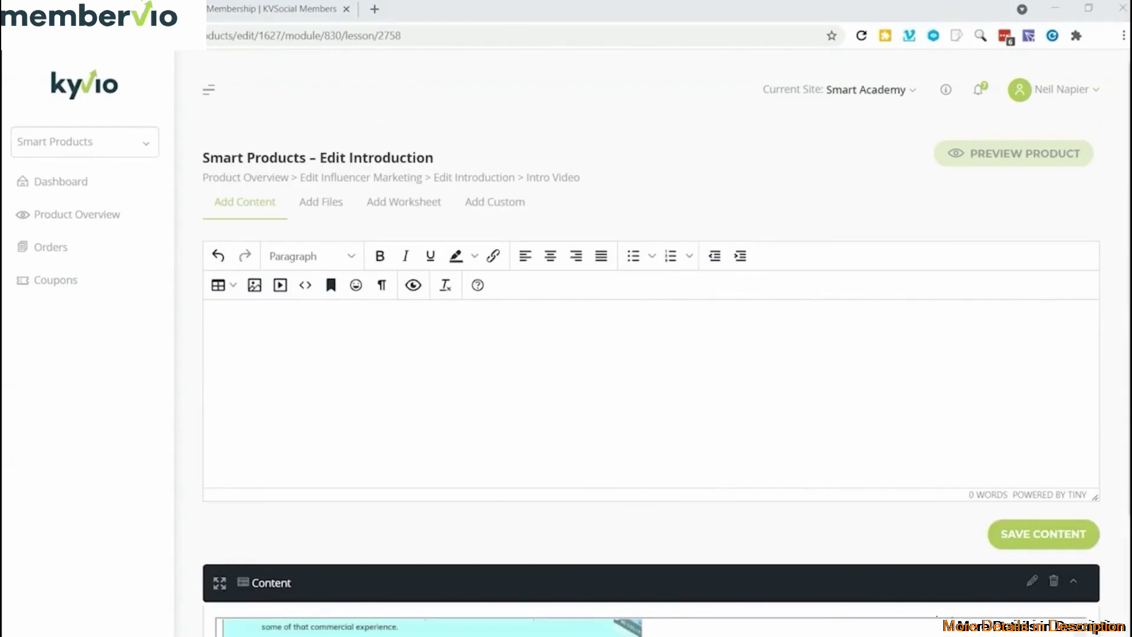
- Reopen the Influencer Marketing product for editing and publish both the Introduction module and its Intro Video lesson
{"action": "left_click", "coordinate": [253, 179]}
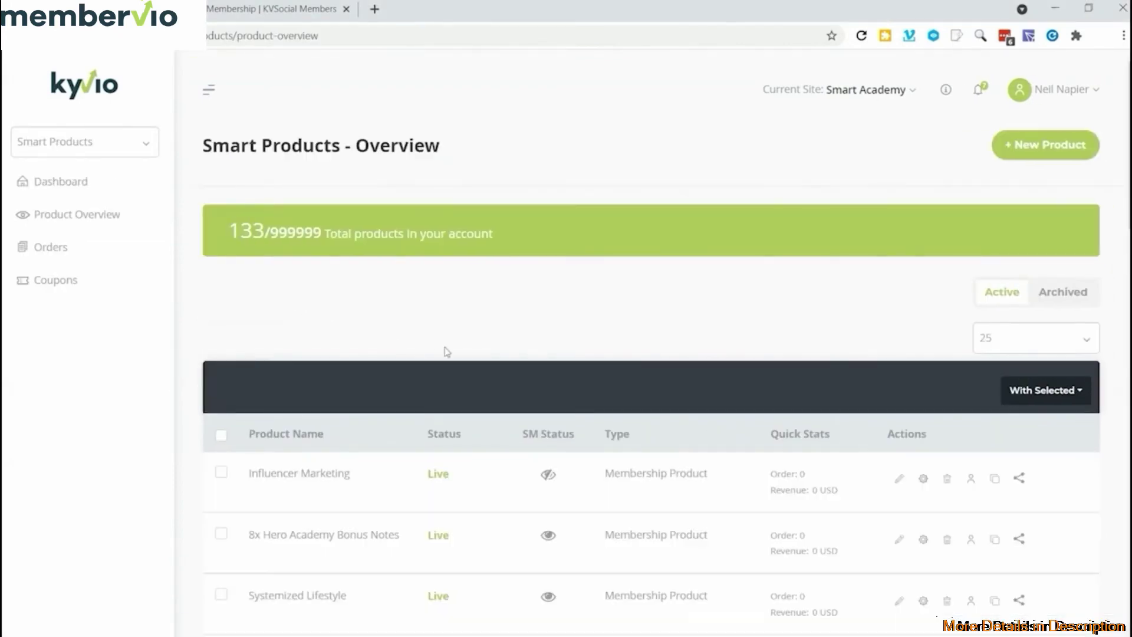
{"action": "left_click", "coordinate": [897, 478]}
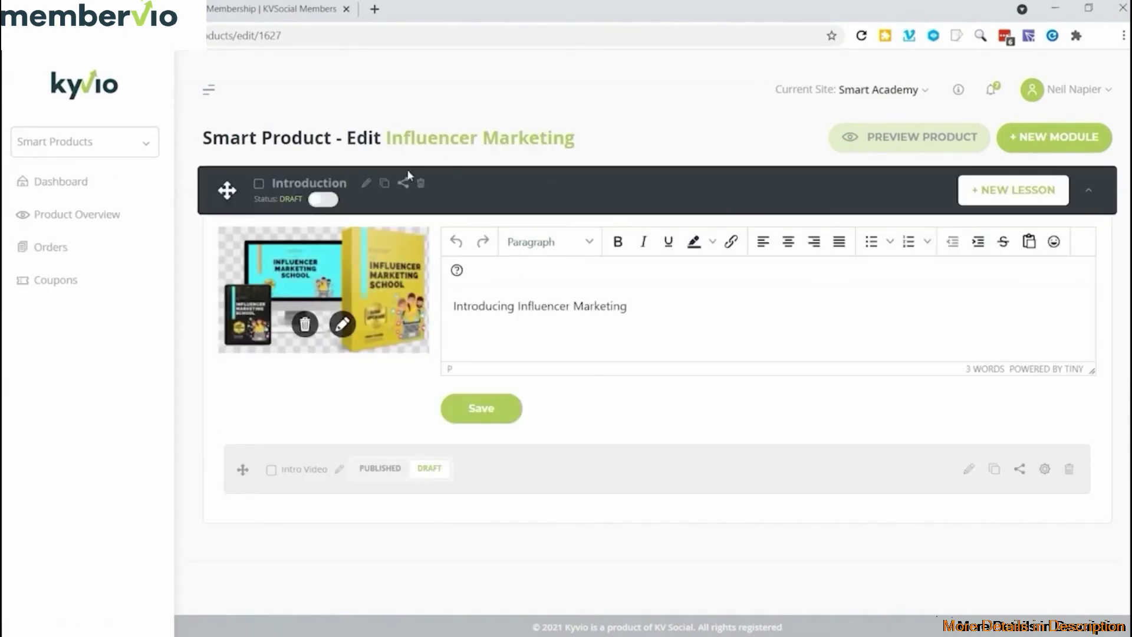
{"action": "left_click", "coordinate": [323, 199]}
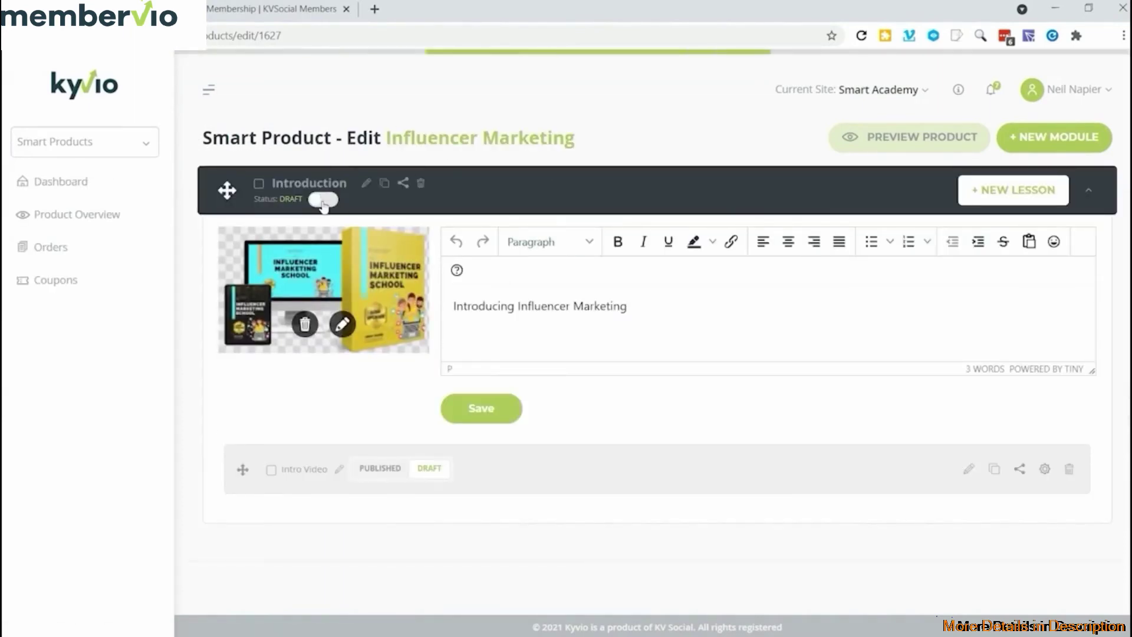
{"action": "left_click", "coordinate": [377, 470]}
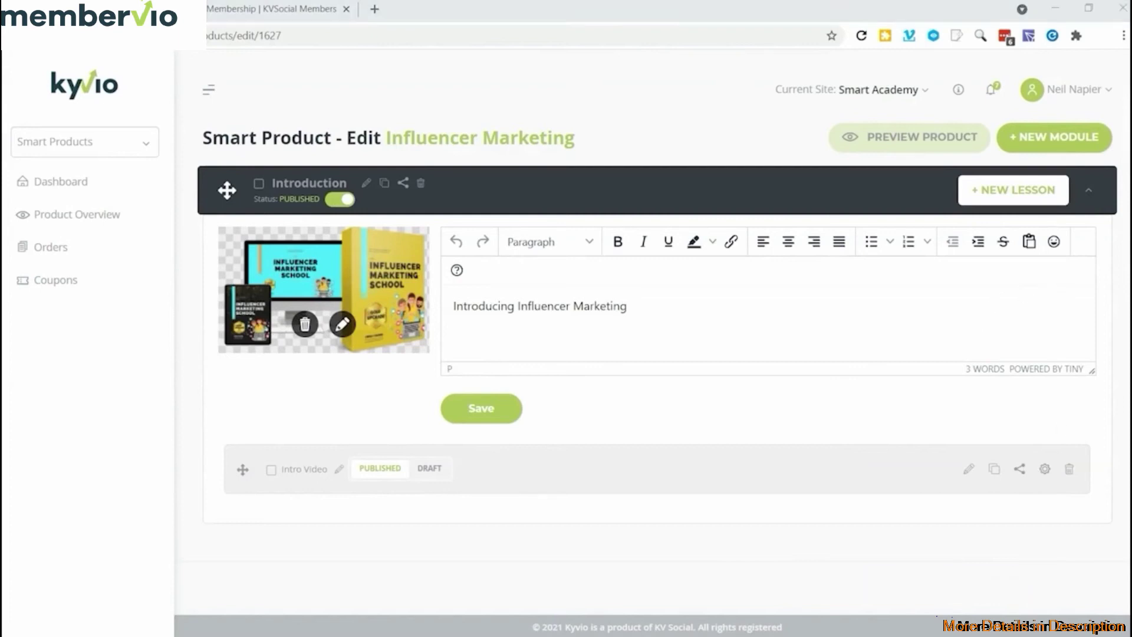
- Preview the product as a member and open the lessons of its Introduction module
{"action": "left_click", "coordinate": [910, 145]}
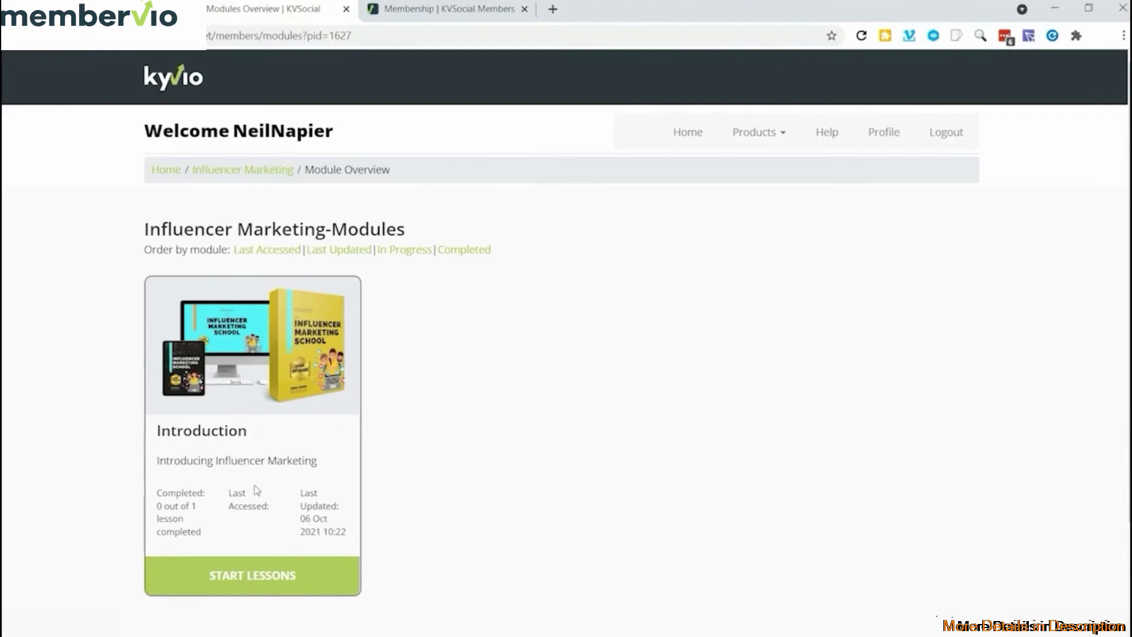
{"action": "left_click", "coordinate": [253, 573]}
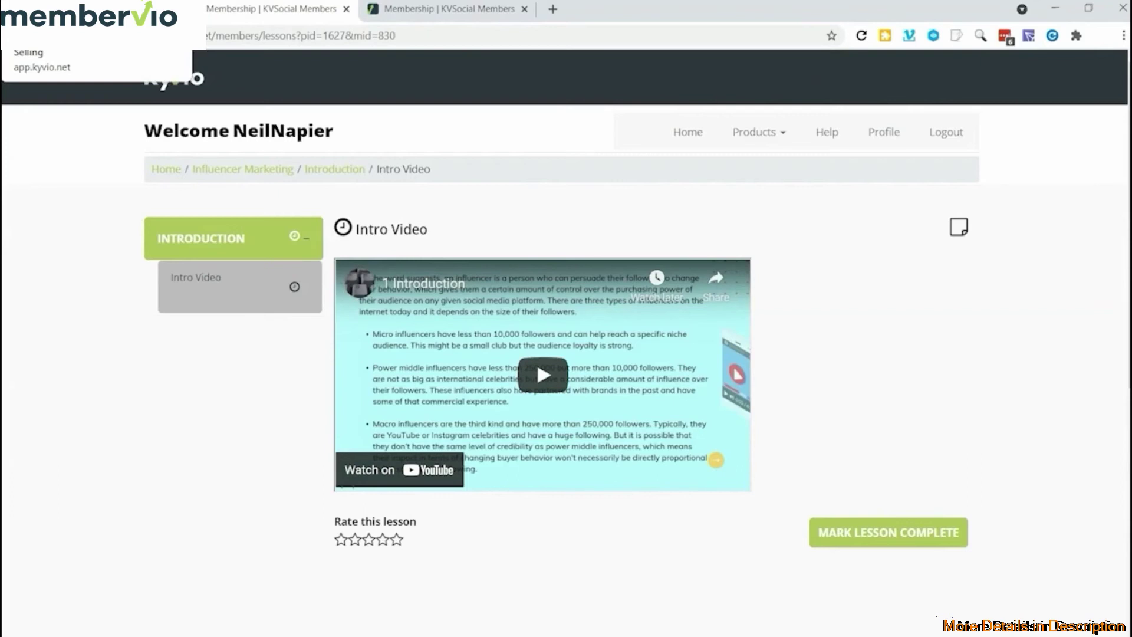
- Examine the example lesson "Building a Sales Funnel from Scratch" in Smart Academy's Module 4 and read through its checklist PDF
{"action": "left_click", "coordinate": [448, 9]}
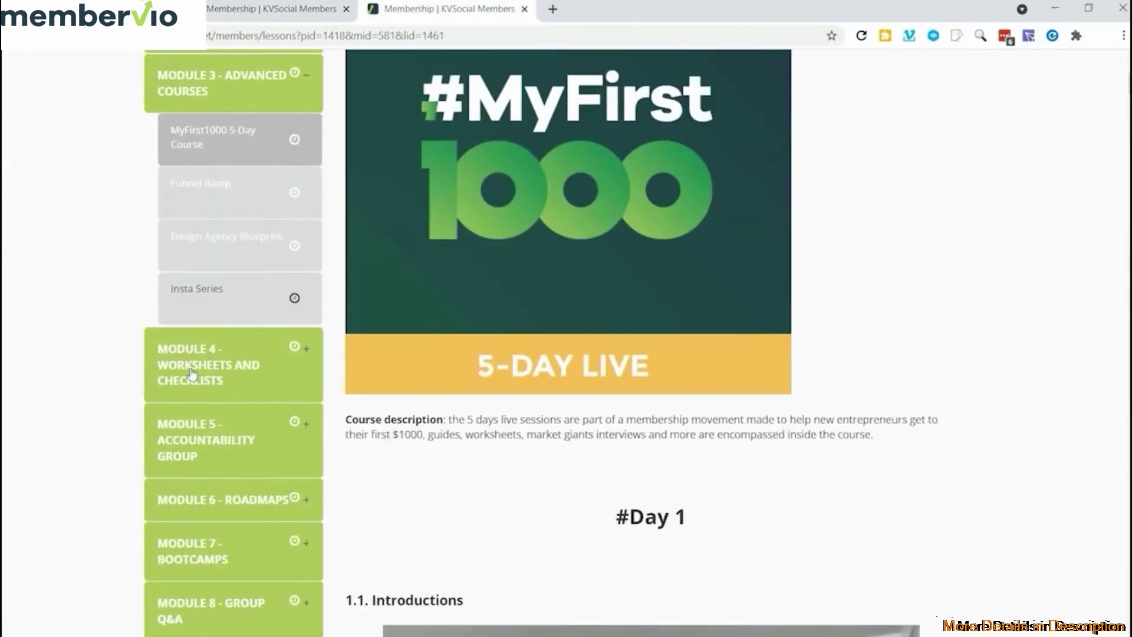
{"action": "left_click", "coordinate": [191, 373]}
{"action": "scroll", "coordinate": [195, 362], "scroll_direction": "down", "scroll_amount": 2}
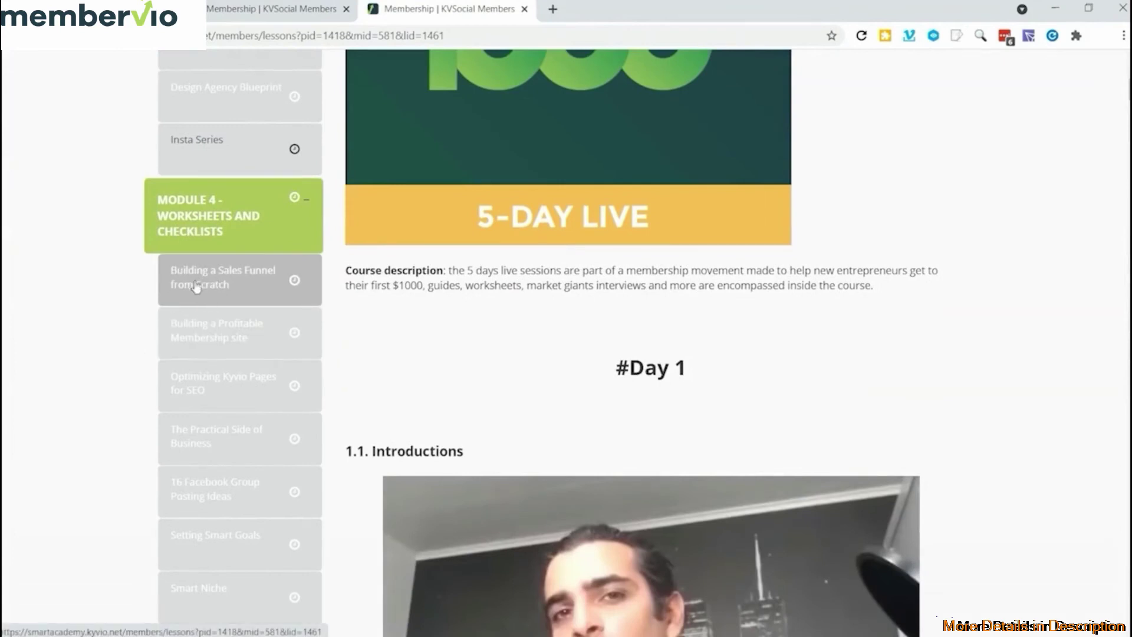
{"action": "left_click", "coordinate": [236, 272]}
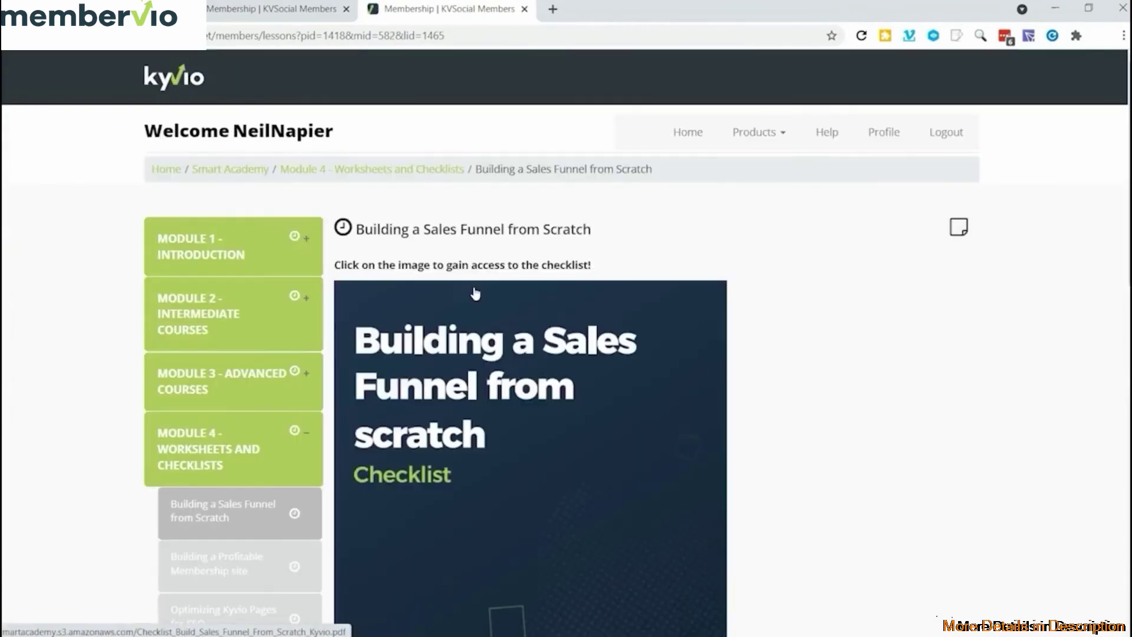
{"action": "scroll", "coordinate": [475, 290], "scroll_direction": "down", "scroll_amount": 2}
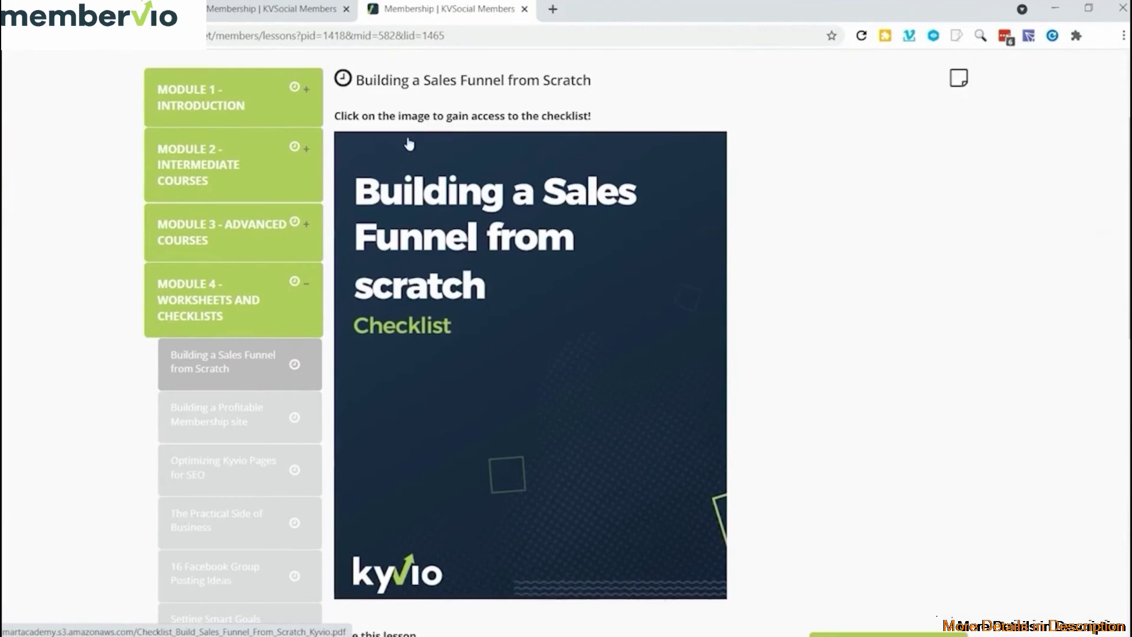
{"action": "left_click", "coordinate": [513, 320]}
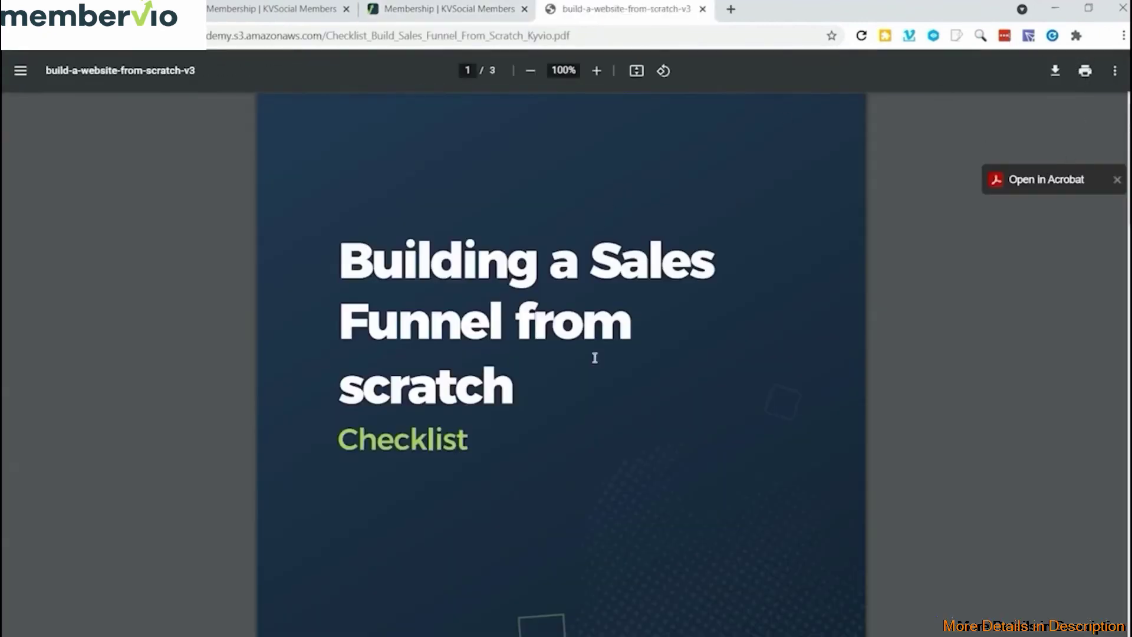
{"action": "scroll", "coordinate": [594, 357], "scroll_direction": "down", "scroll_amount": 15}
{"action": "scroll", "coordinate": [481, 379], "scroll_direction": "down", "scroll_amount": 10}
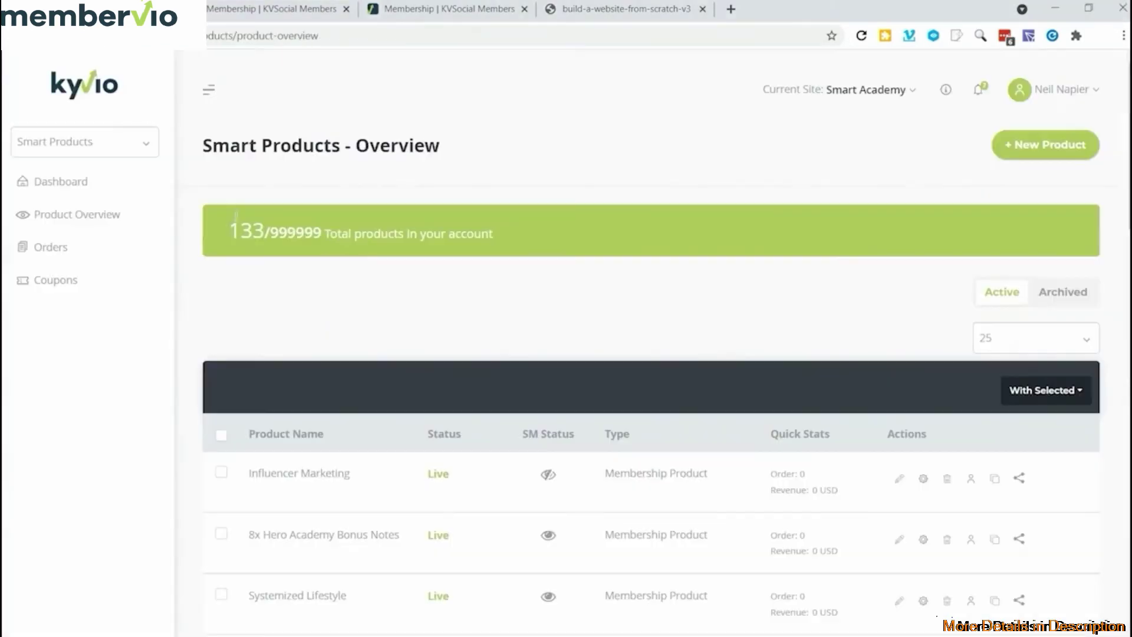
- Try an Influencer Marketing action for customers who Purchased the Free variant, review the available follow-up actions and close without saving
{"action": "left_click", "coordinate": [924, 481]}
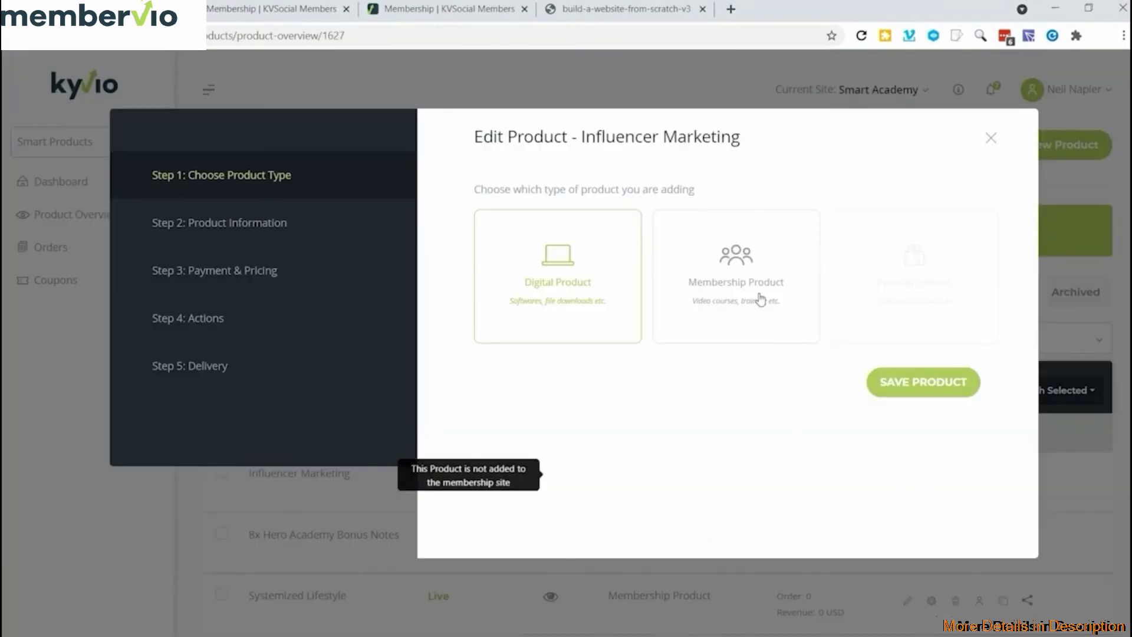
{"action": "left_click", "coordinate": [739, 299]}
{"action": "left_click", "coordinate": [204, 317]}
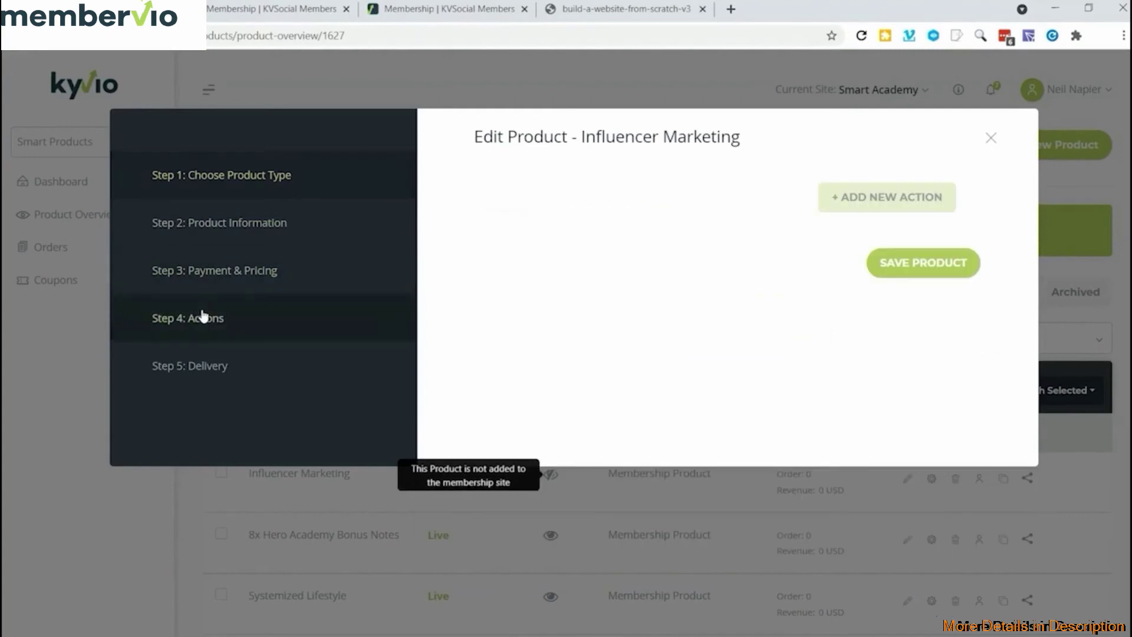
{"action": "left_click", "coordinate": [872, 206]}
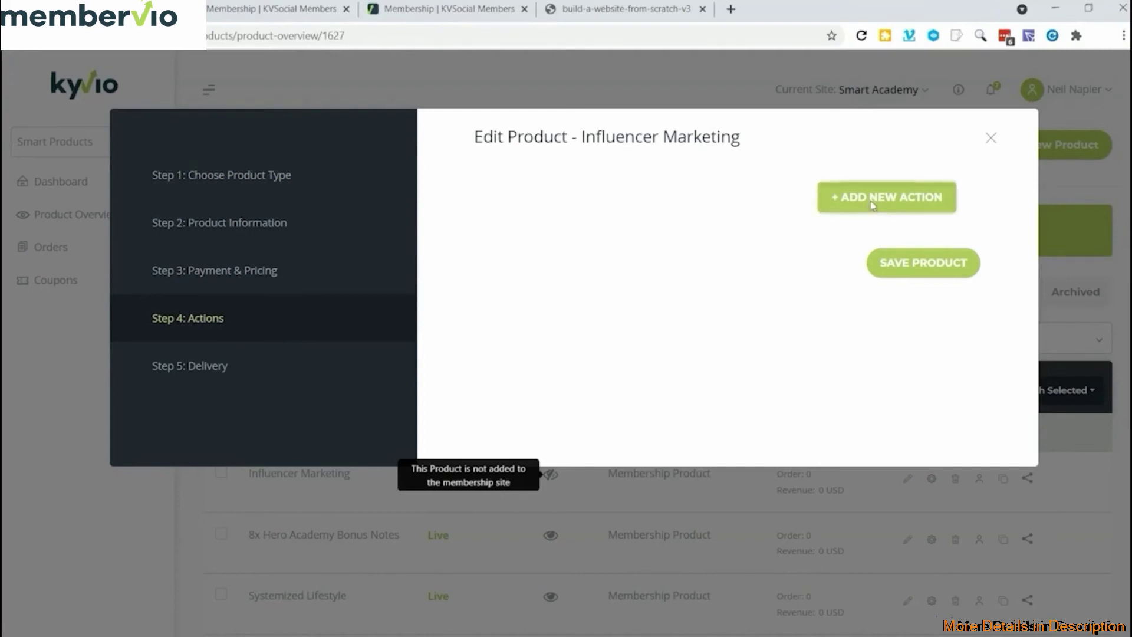
{"action": "left_click", "coordinate": [747, 242]}
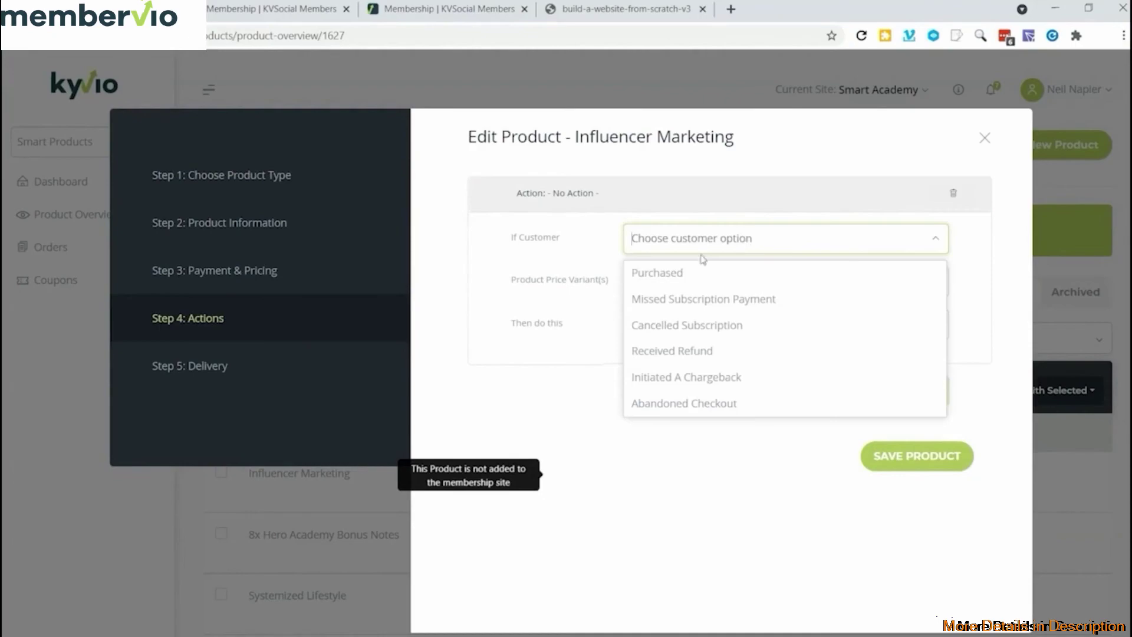
{"action": "left_click", "coordinate": [718, 287]}
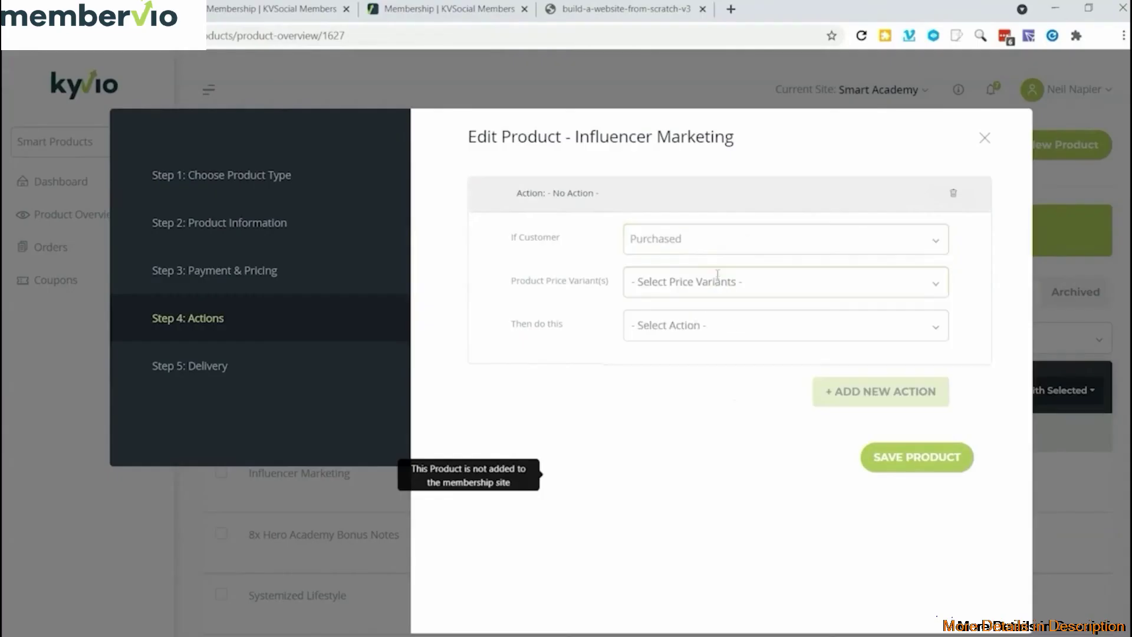
{"action": "left_click", "coordinate": [670, 283]}
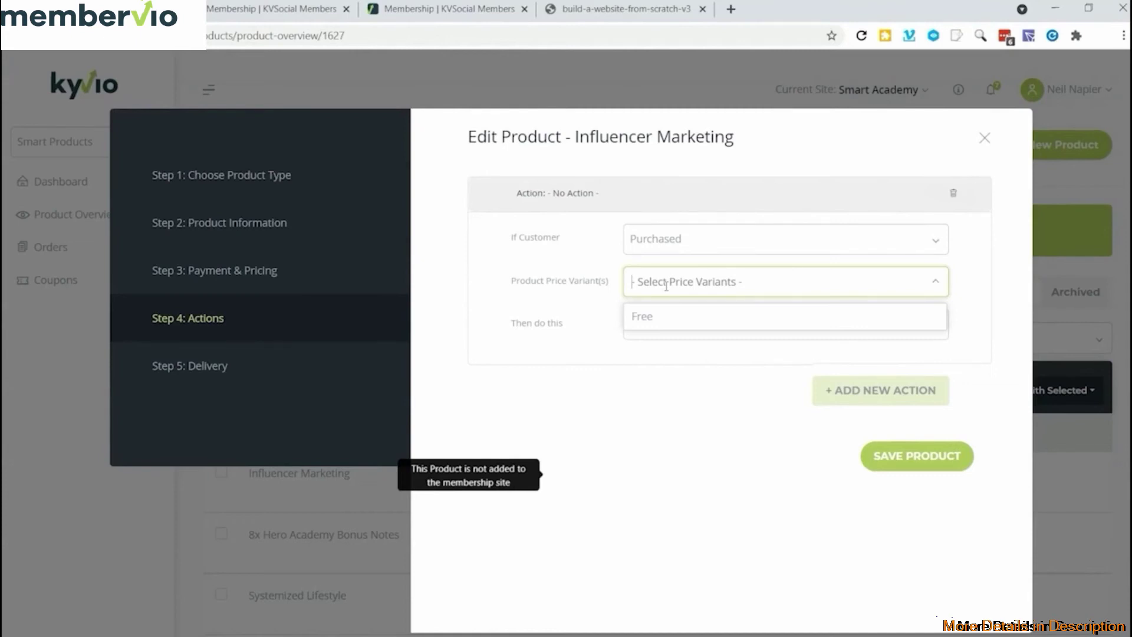
{"action": "left_click", "coordinate": [659, 323]}
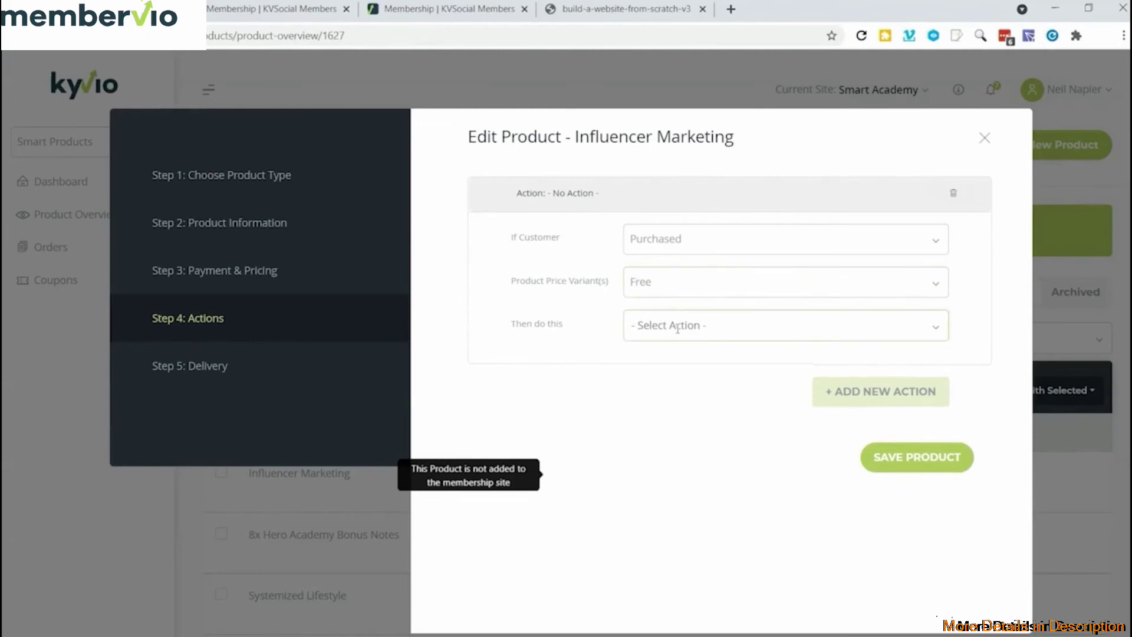
{"action": "left_click", "coordinate": [677, 328]}
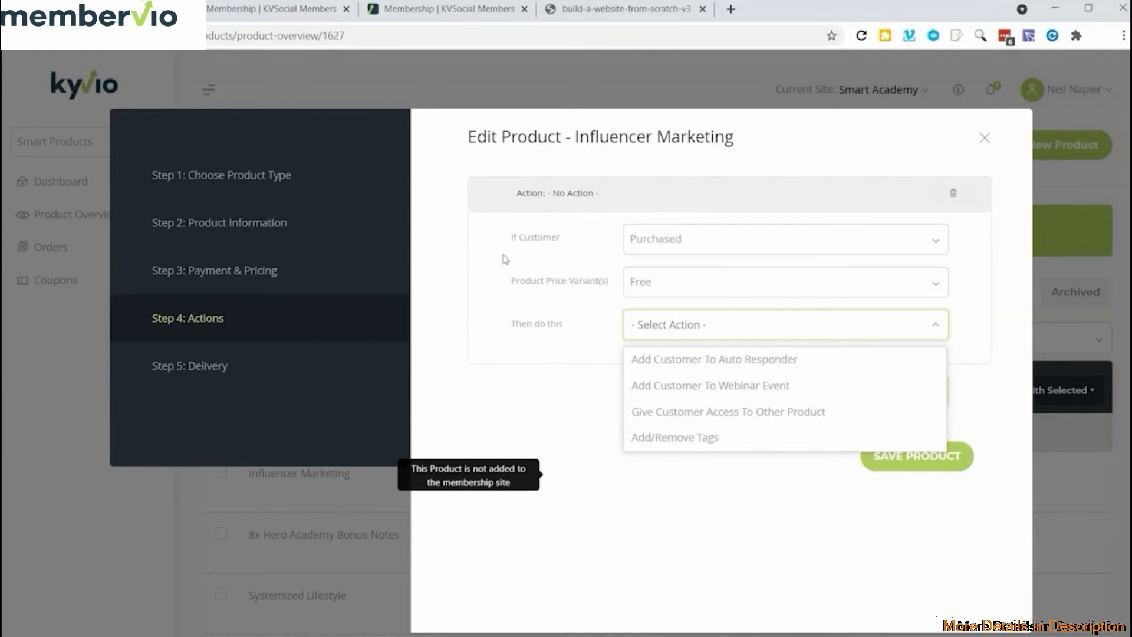
{"action": "left_click", "coordinate": [984, 139]}
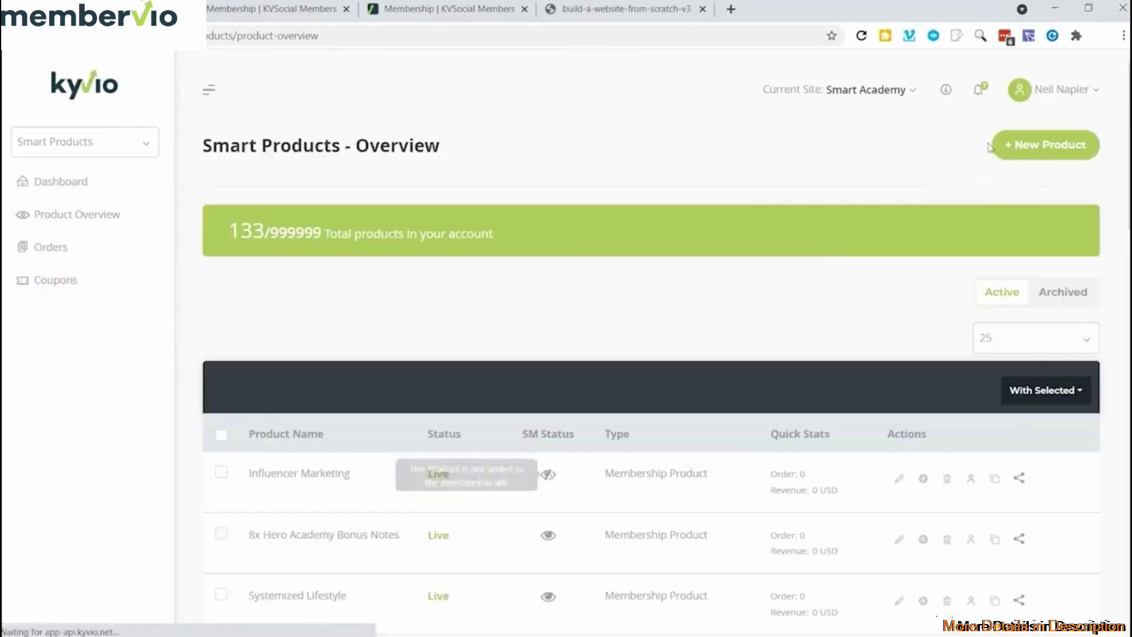
- Look over the Smart Products orders list and its filters
{"action": "left_click", "coordinate": [55, 260]}
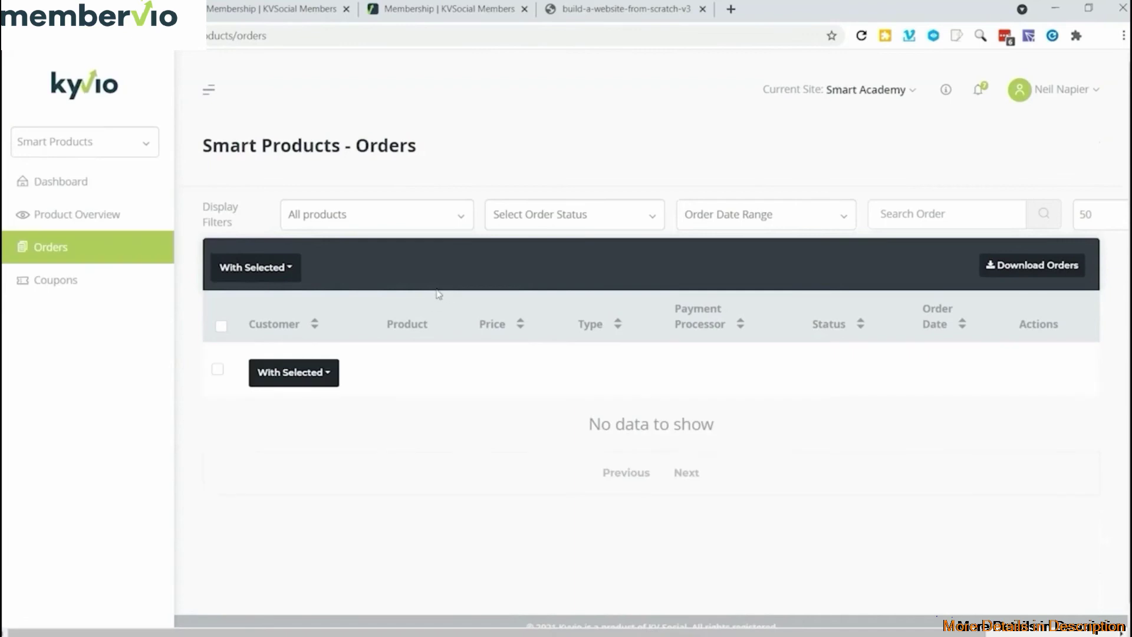
{"action": "scroll", "coordinate": [418, 303], "scroll_direction": "down", "scroll_amount": 1}
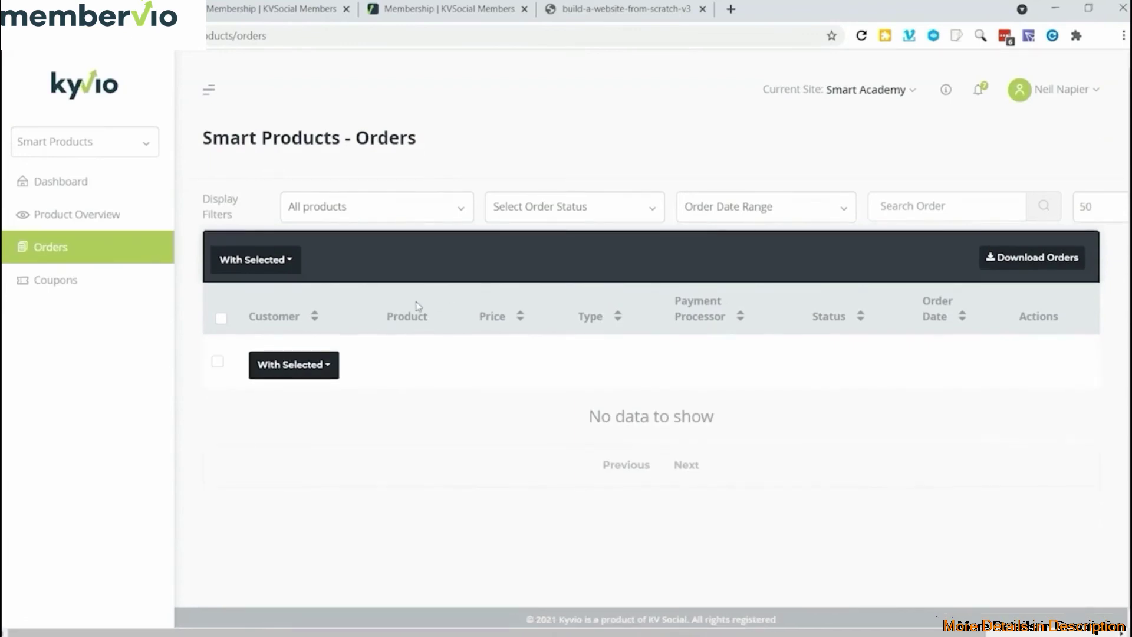
- Fill in a new coupon with code Demo and a 10 percent discount, applied to Influencer Marketing's Free price
{"action": "left_click", "coordinate": [65, 280]}
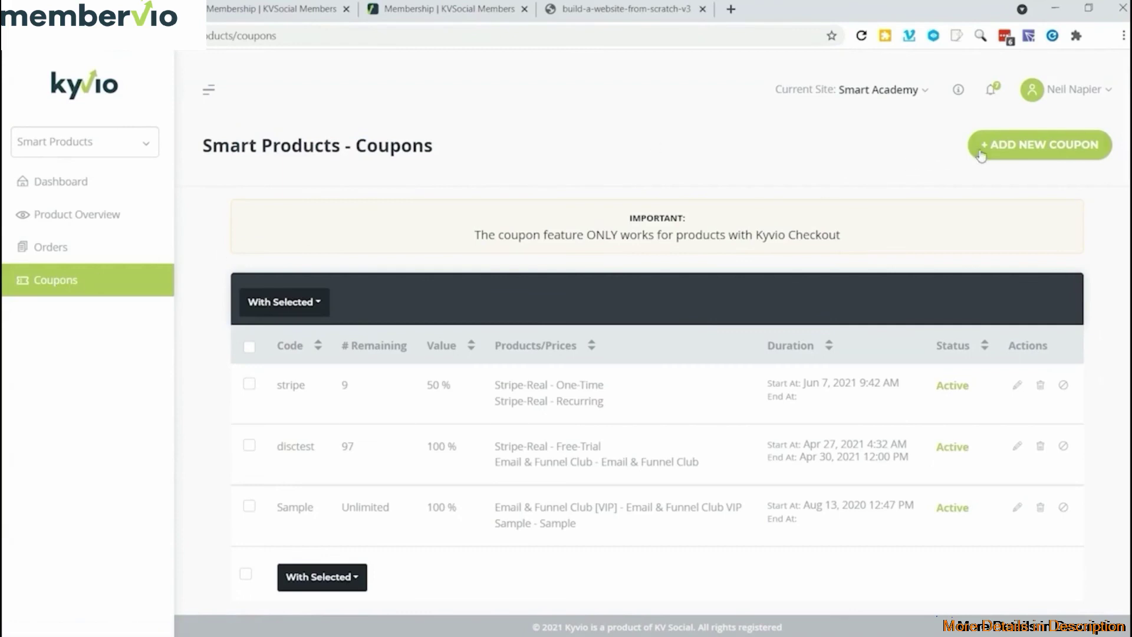
{"action": "left_click", "coordinate": [1018, 143]}
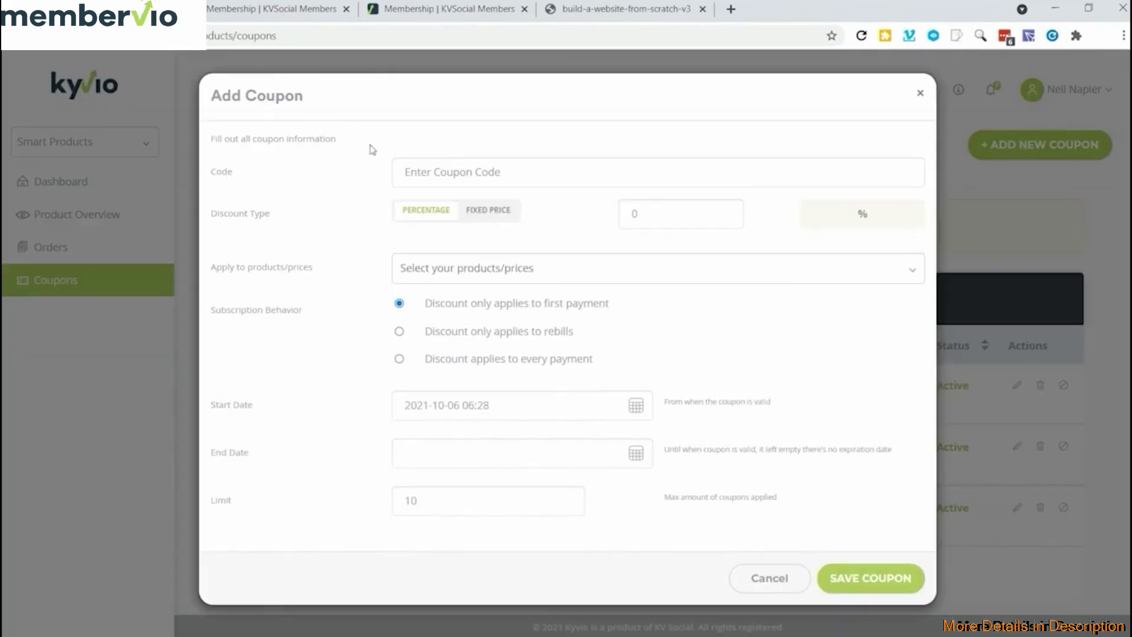
{"action": "left_click", "coordinate": [484, 171]}
{"action": "type", "text": "Demo"}
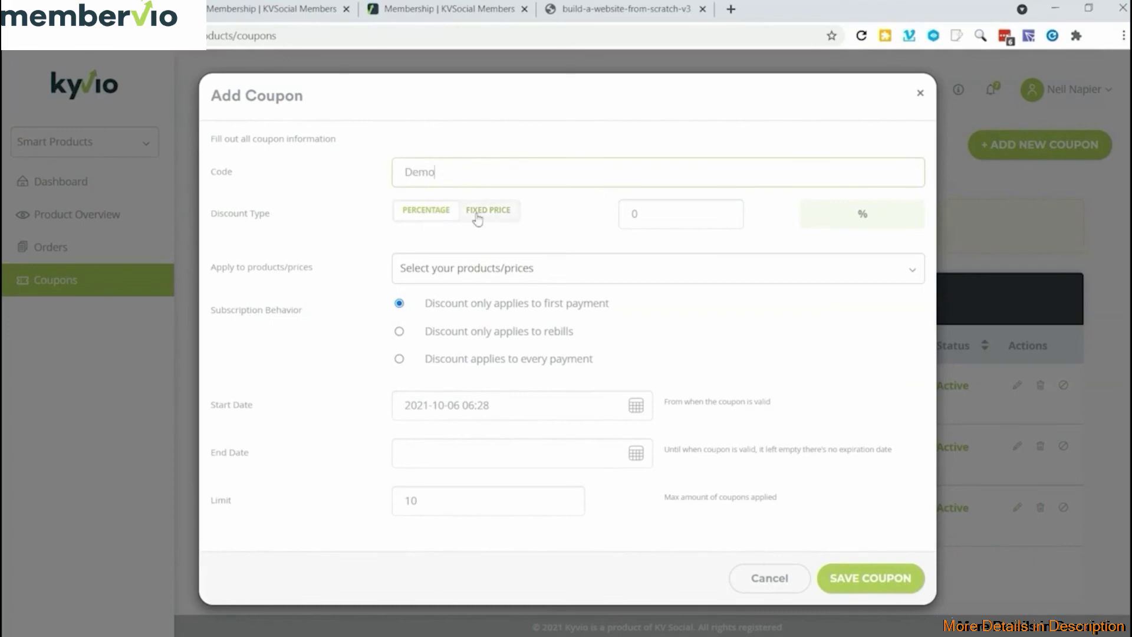
{"action": "left_click", "coordinate": [701, 214]}
{"action": "type", "text": "10"}
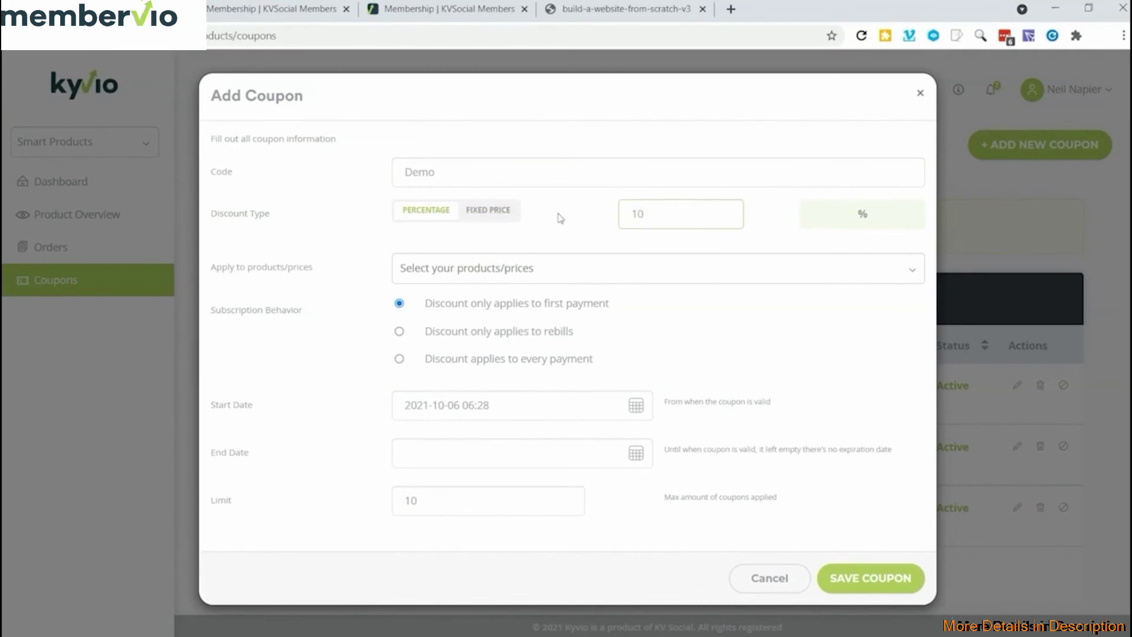
{"action": "left_click", "coordinate": [556, 266]}
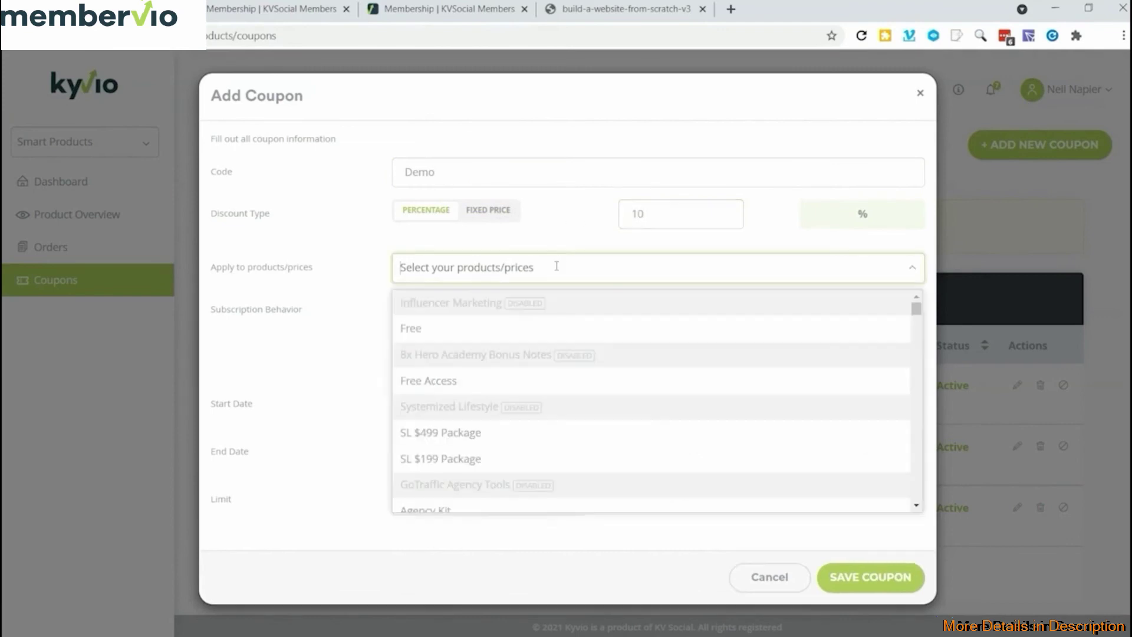
{"action": "left_click", "coordinate": [433, 328]}
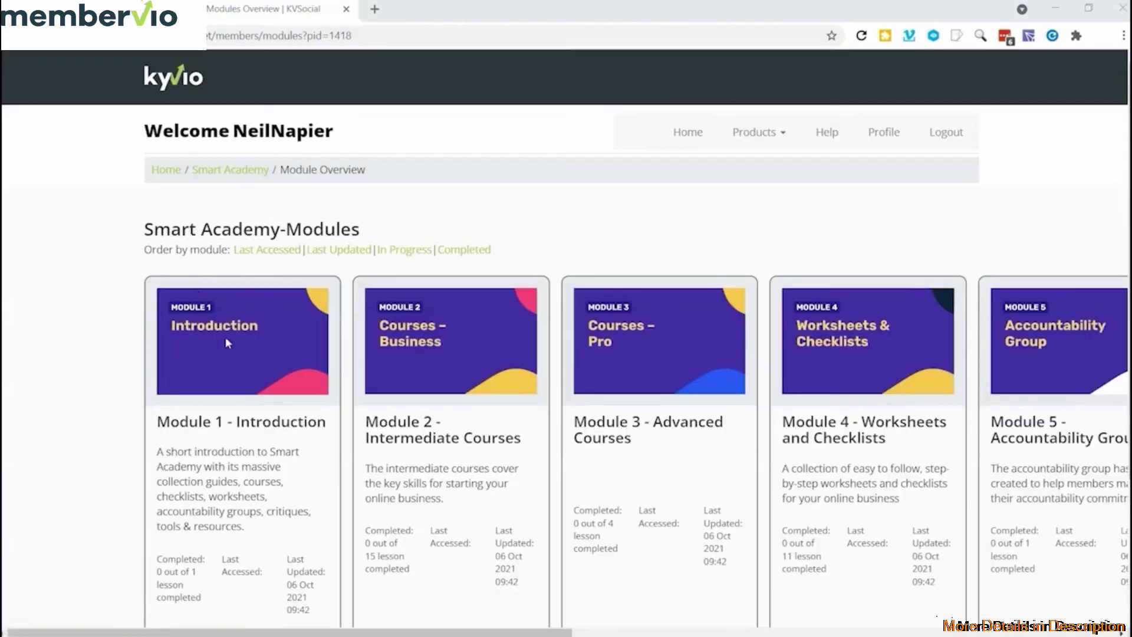
- Look over Smart Academy's modules in the member area and open Module 2 - Intermediate Courses
{"action": "left_click_drag", "start_coordinate": [568, 631], "coordinate": [1065, 631]}
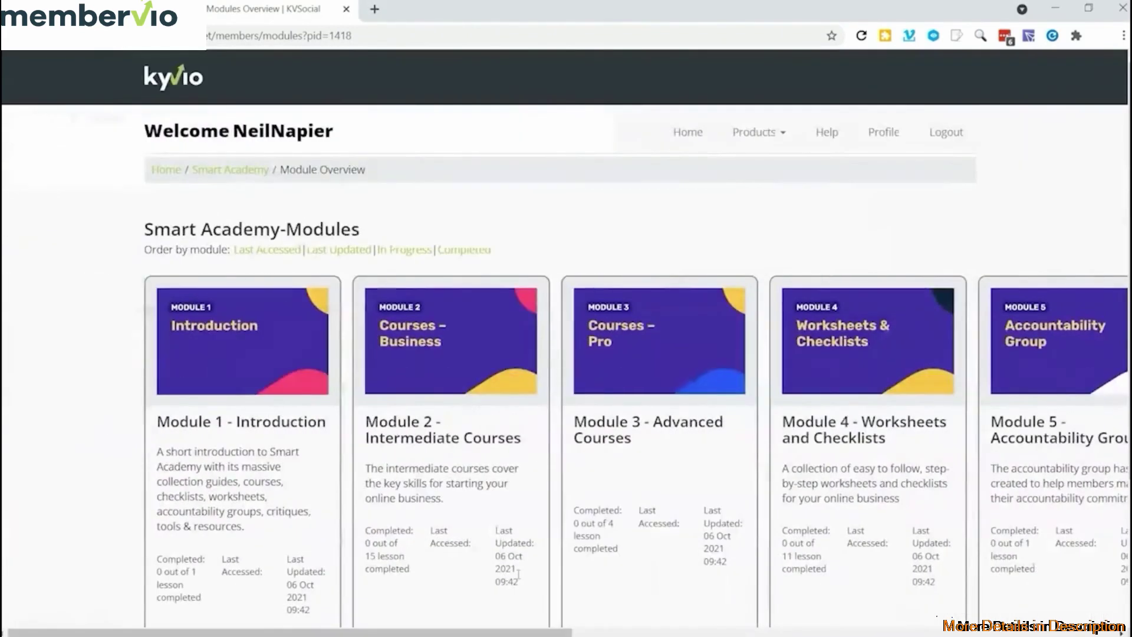
{"action": "left_click_drag", "start_coordinate": [366, 419], "coordinate": [483, 439]}
{"action": "left_click", "coordinate": [523, 450]}
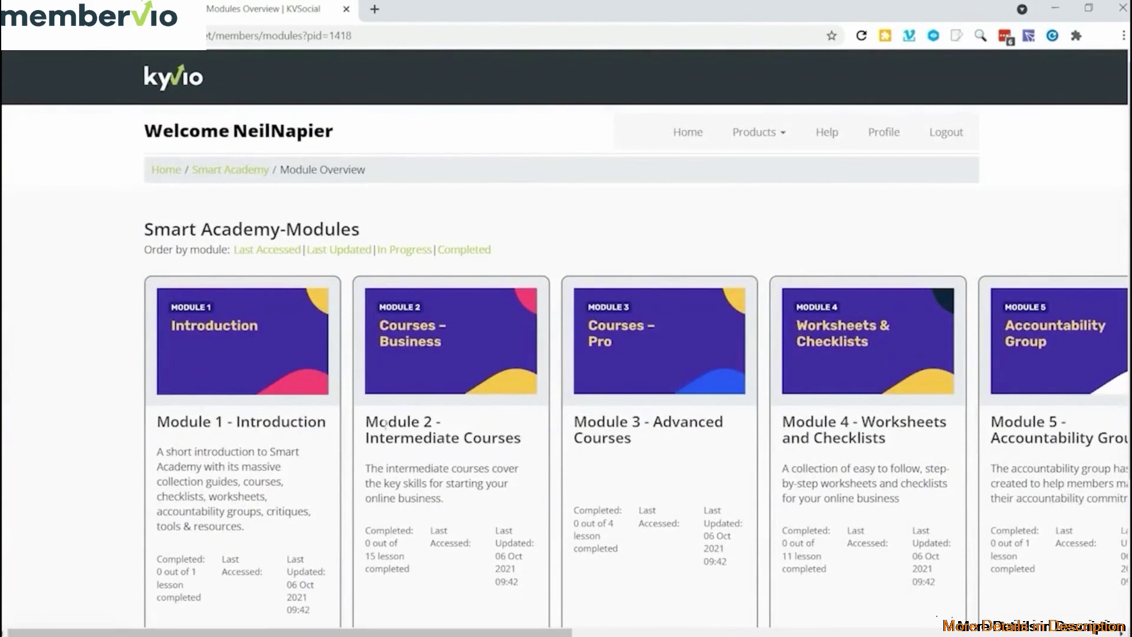
{"action": "scroll", "coordinate": [384, 436], "scroll_direction": "down", "scroll_amount": 3}
{"action": "left_click", "coordinate": [419, 460]}
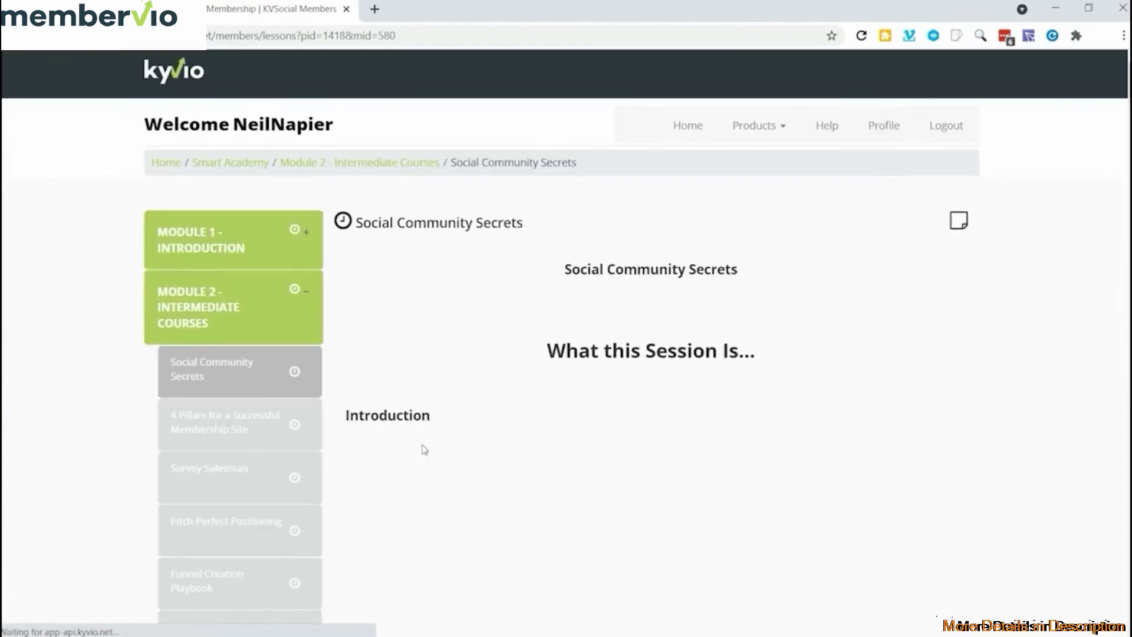
- Examine the headings of the Social Community Secrets lesson and return to the module overview
{"action": "left_click_drag", "start_coordinate": [546, 206], "coordinate": [767, 214]}
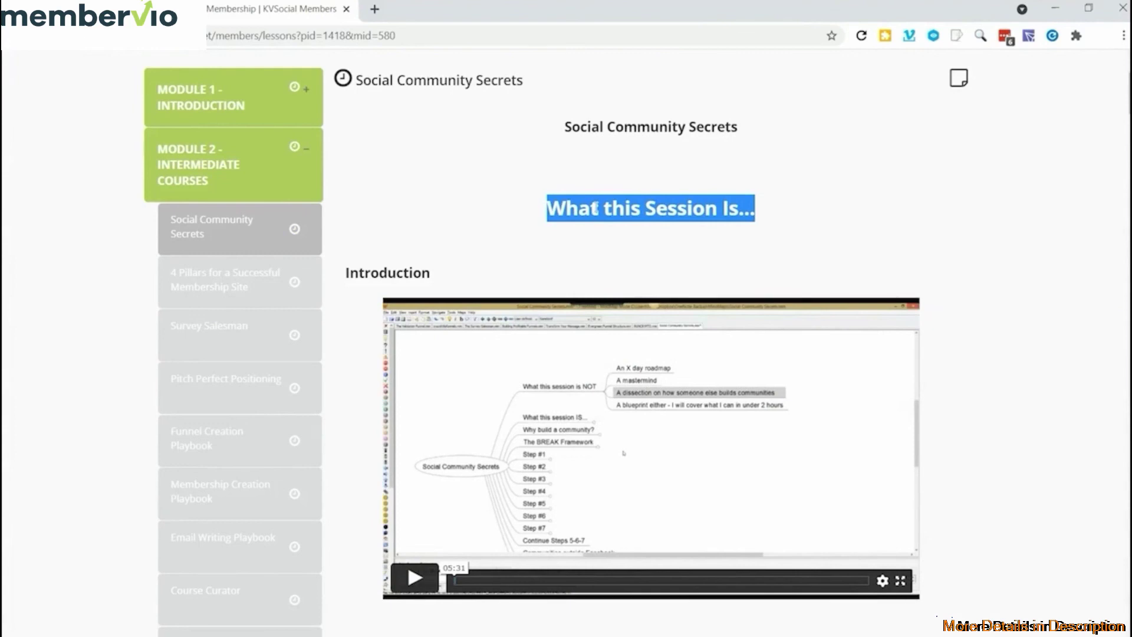
{"action": "left_click_drag", "start_coordinate": [560, 125], "coordinate": [775, 214]}
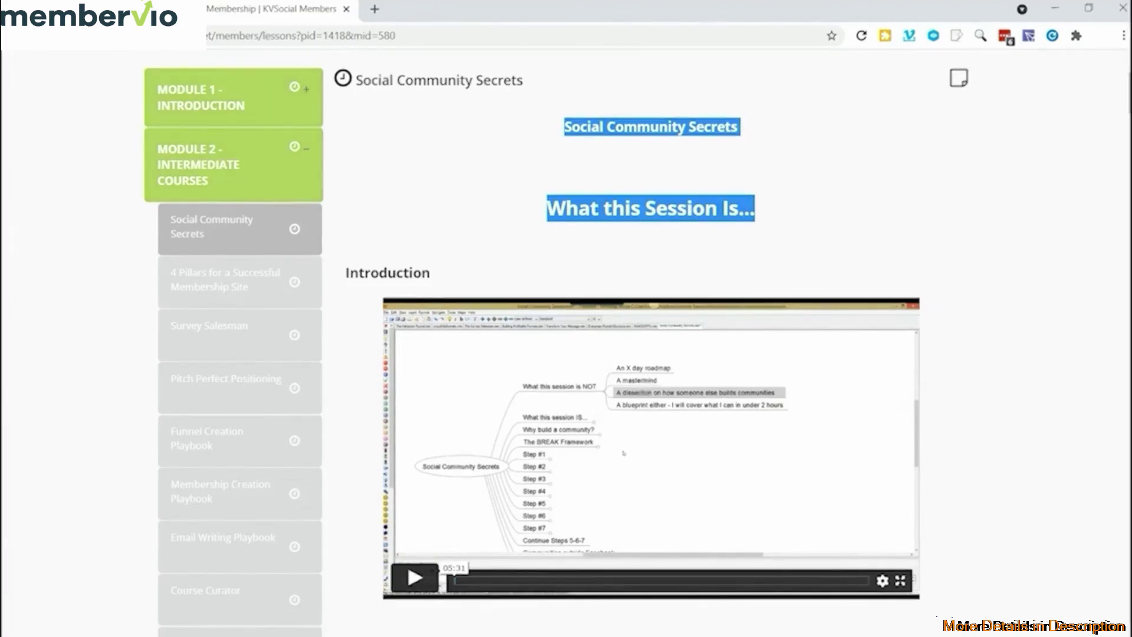
{"action": "key", "text": "alt+Left"}
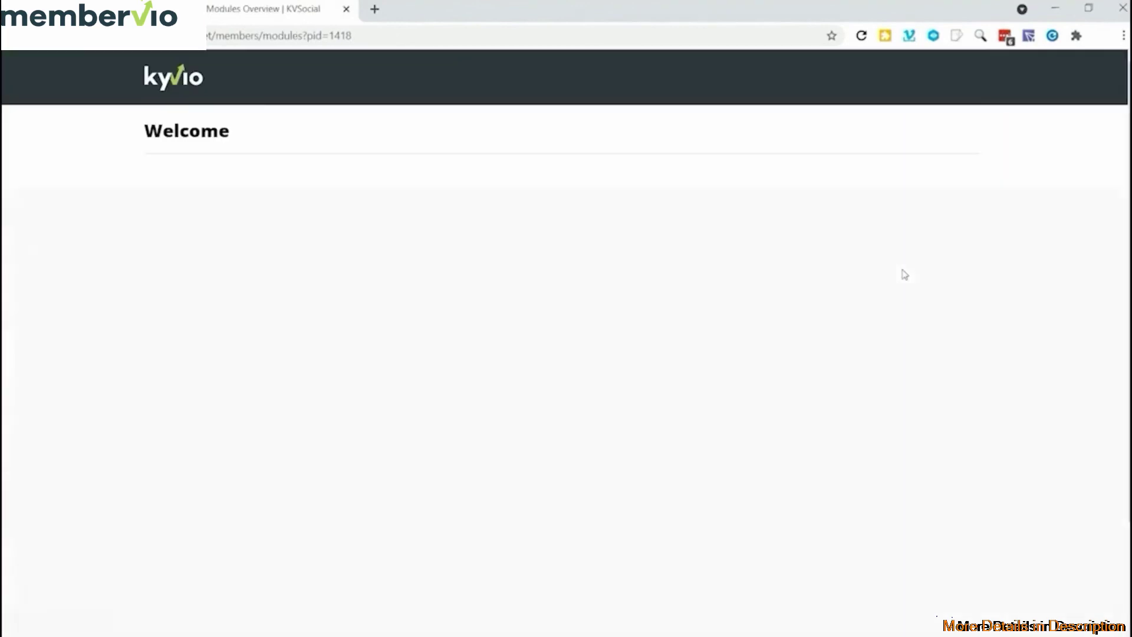